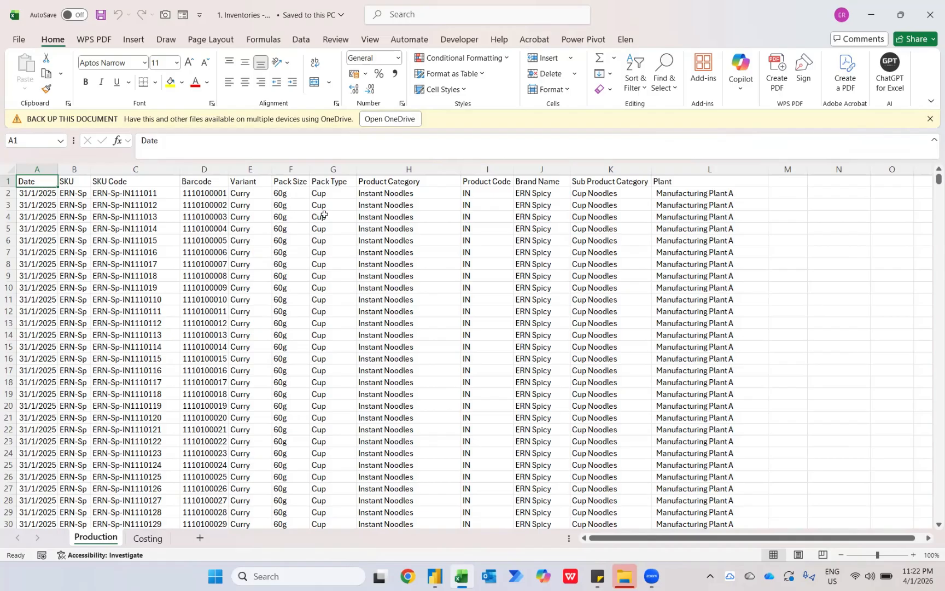
# Check how far the rows of the Production sheet extend and return to the first data row.
pyautogui.hotkey('ctrl', 'Down')
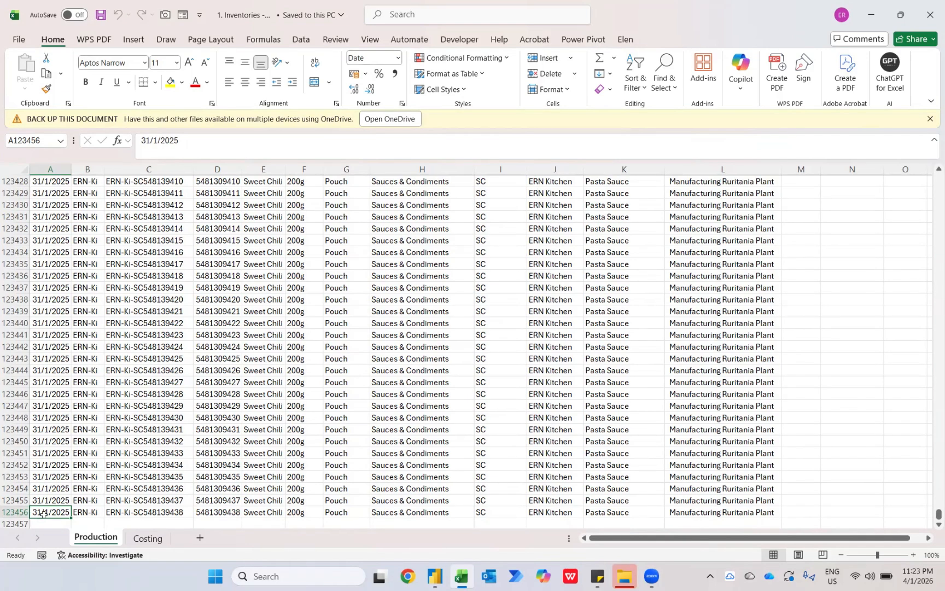
pyautogui.hotkey('ctrl', 'Up')
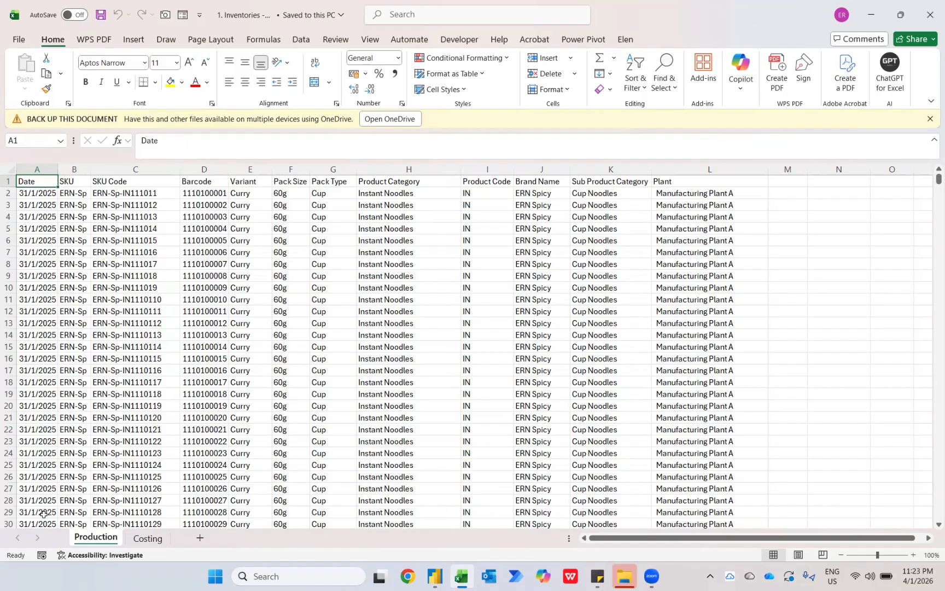
pyautogui.press('Down')
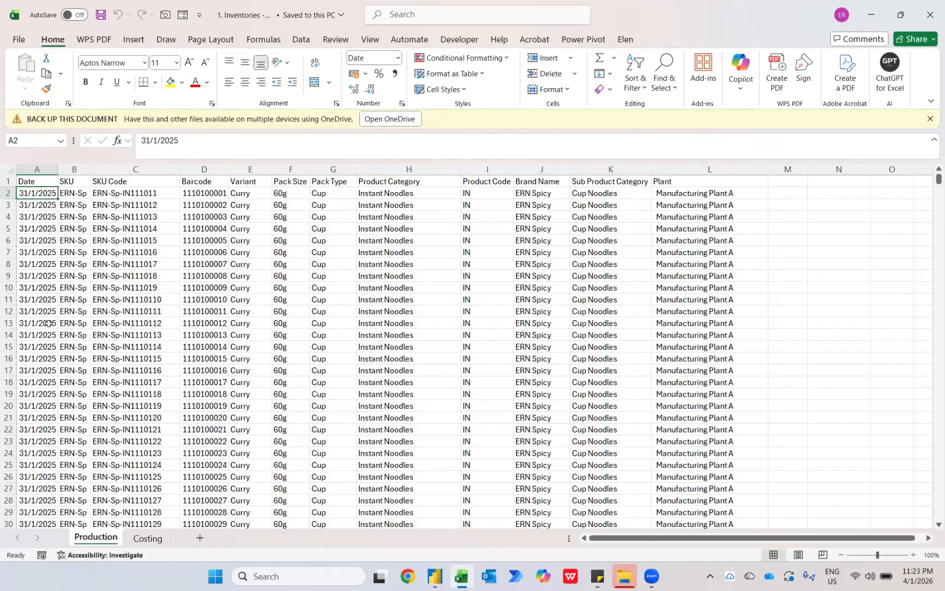
# Switch to File Explorer and view the monthly inventory workbooks in the Production folder.
pyautogui.hotkey('alt', 'Tab')
pyautogui.press('Tab')
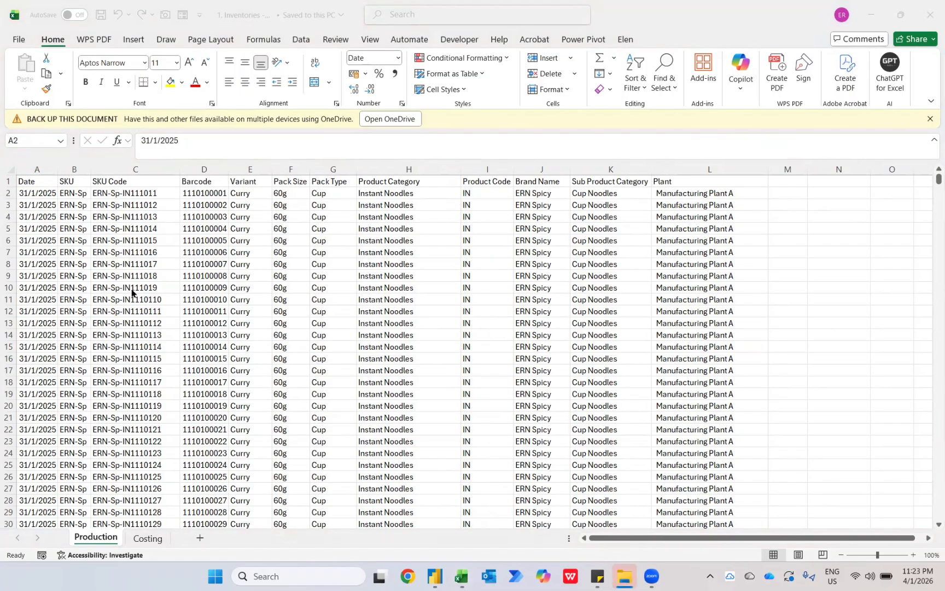
pyautogui.press('super+Tab')
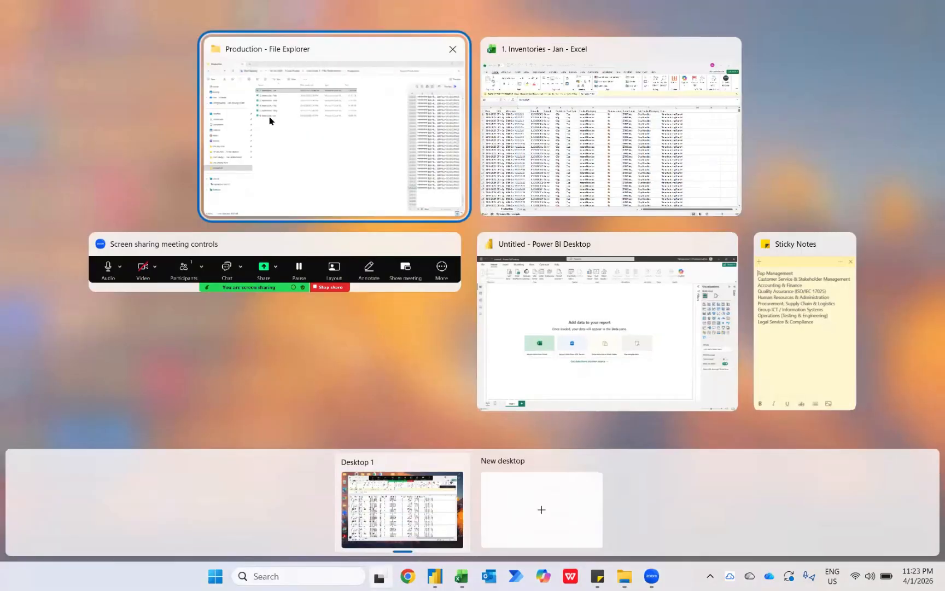
pyautogui.click(270, 121)
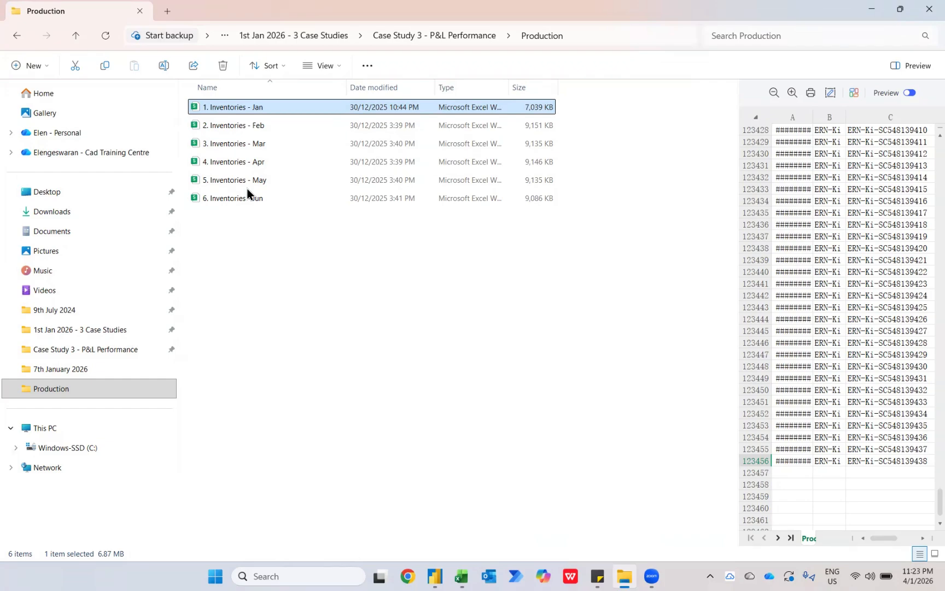
# Switch to Power BI Desktop and connect to a Folder data source.
pyautogui.moveTo(427, 572)
pyautogui.click(422, 513)
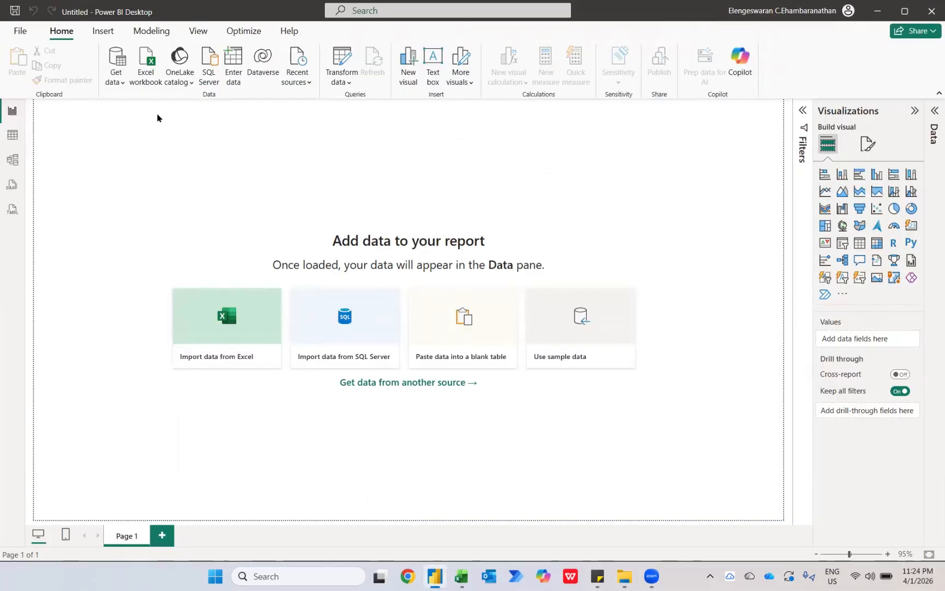
pyautogui.click(118, 60)
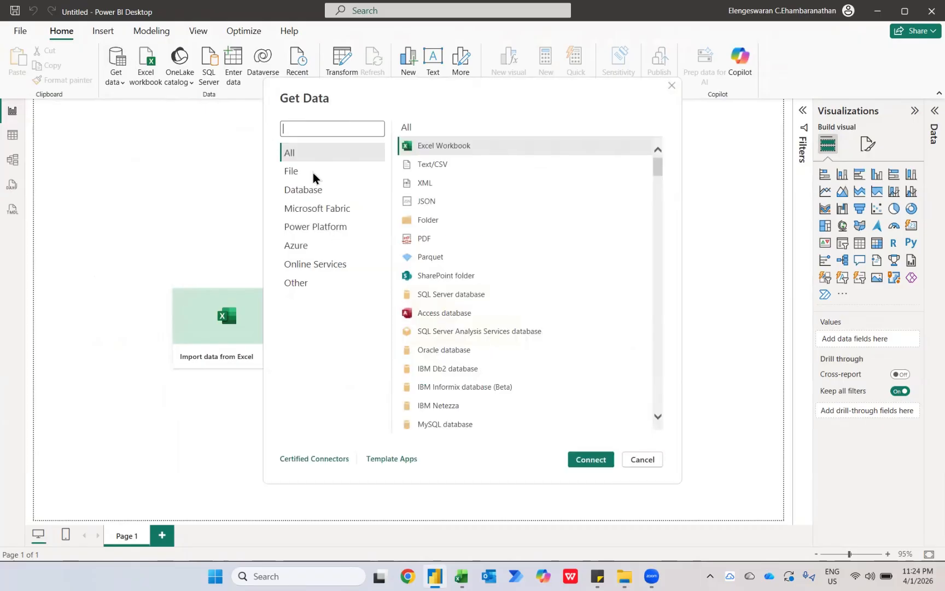
pyautogui.click(428, 224)
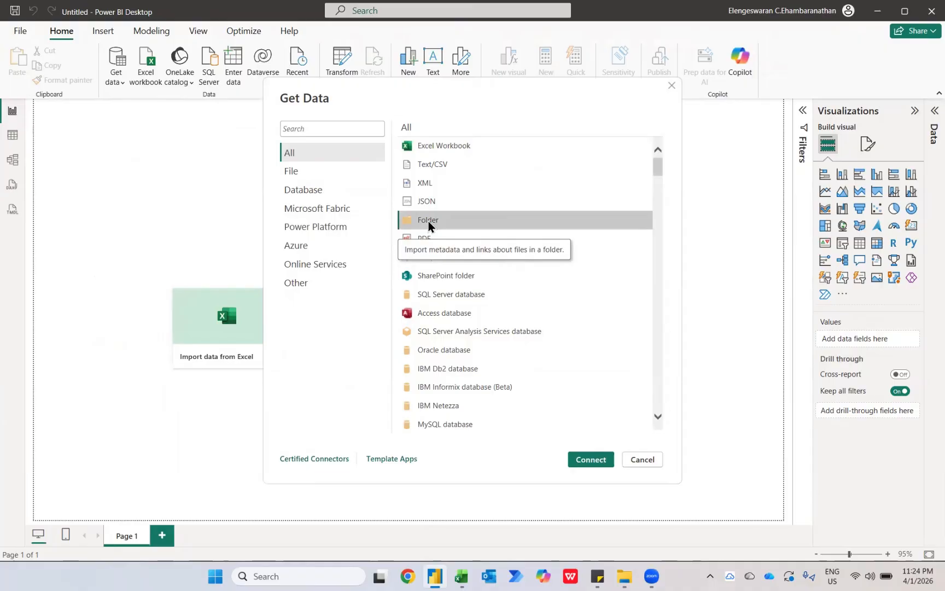
pyautogui.click(589, 459)
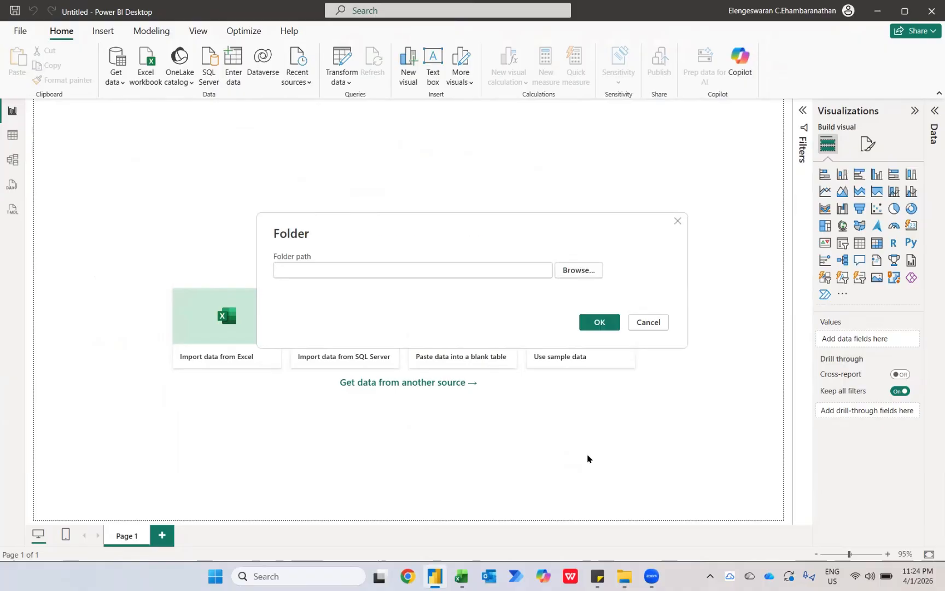
# Choose the Production folder under Desktop, 1st Jan 2026 - 3 Case Studies, Case Study 3 - P&L Performance as the source folder.
pyautogui.click(580, 268)
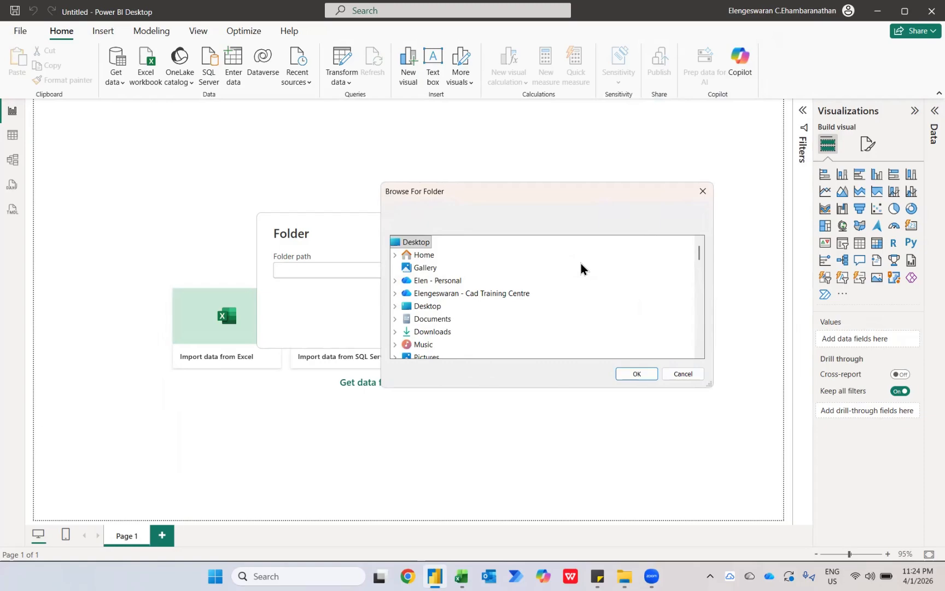
pyautogui.click(411, 306)
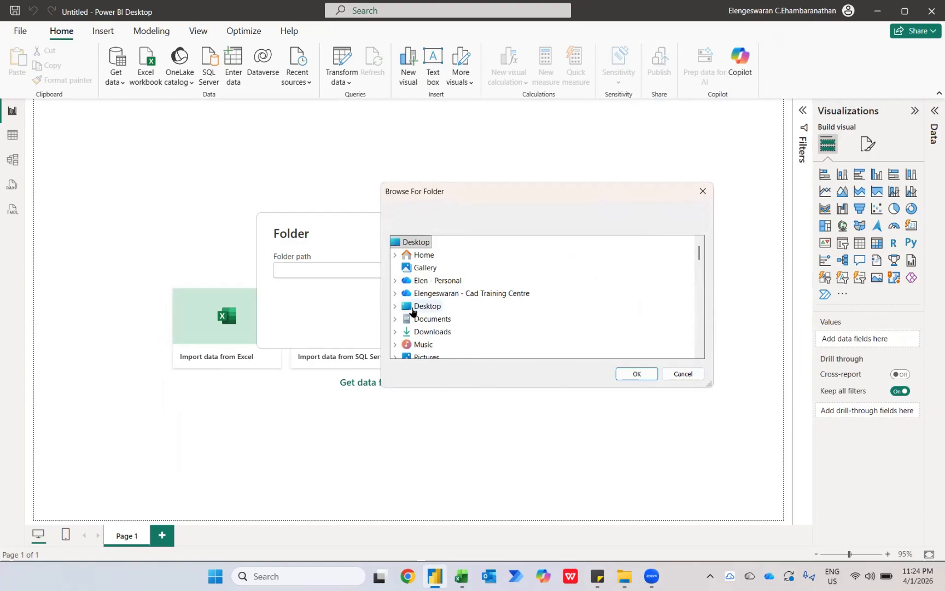
pyautogui.click(395, 306)
pyautogui.click(444, 255)
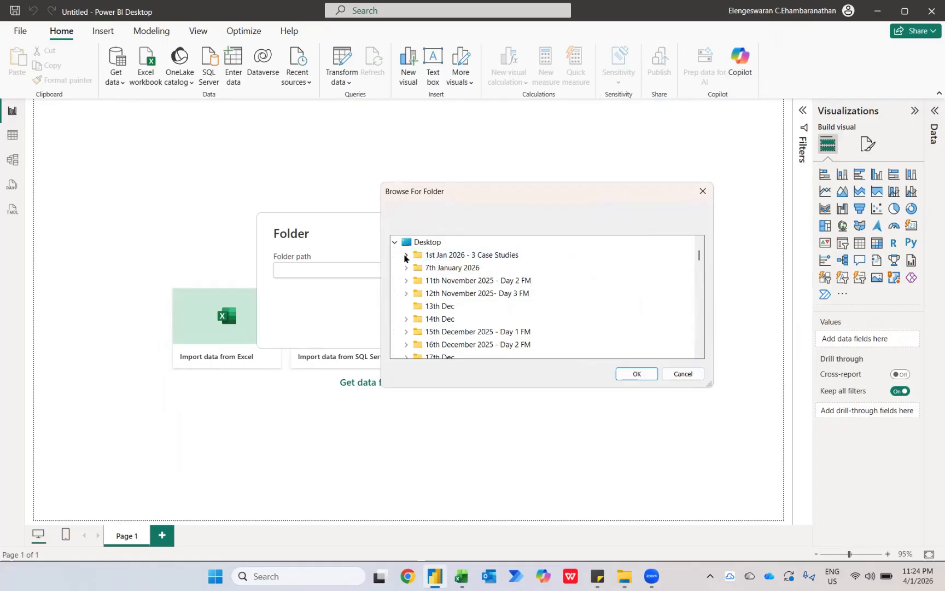
pyautogui.click(406, 255)
pyautogui.click(465, 296)
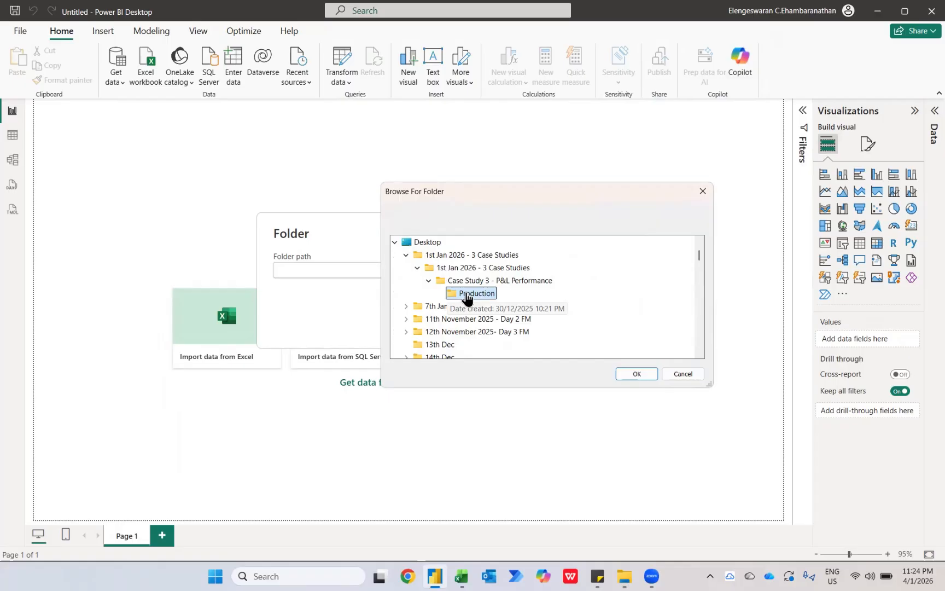
pyautogui.click(632, 374)
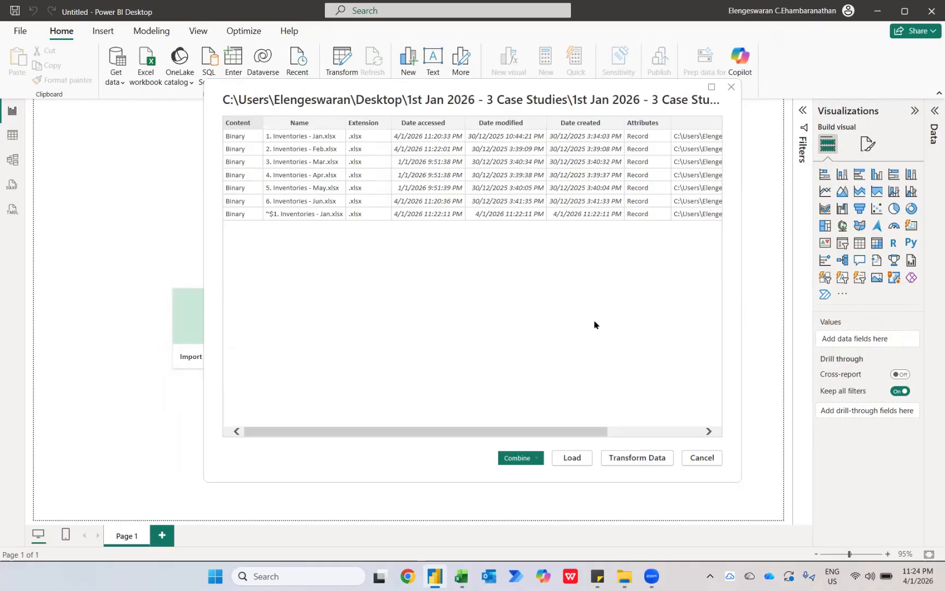
# Combine and transform the folder's files, extracting the Production sheet with the first file as sample.
pyautogui.click(531, 458)
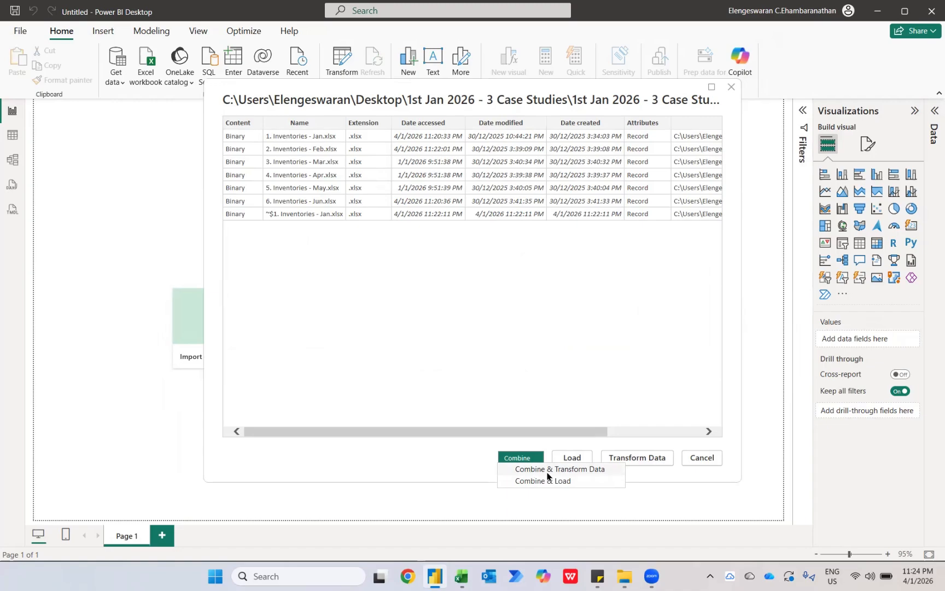
pyautogui.click(543, 471)
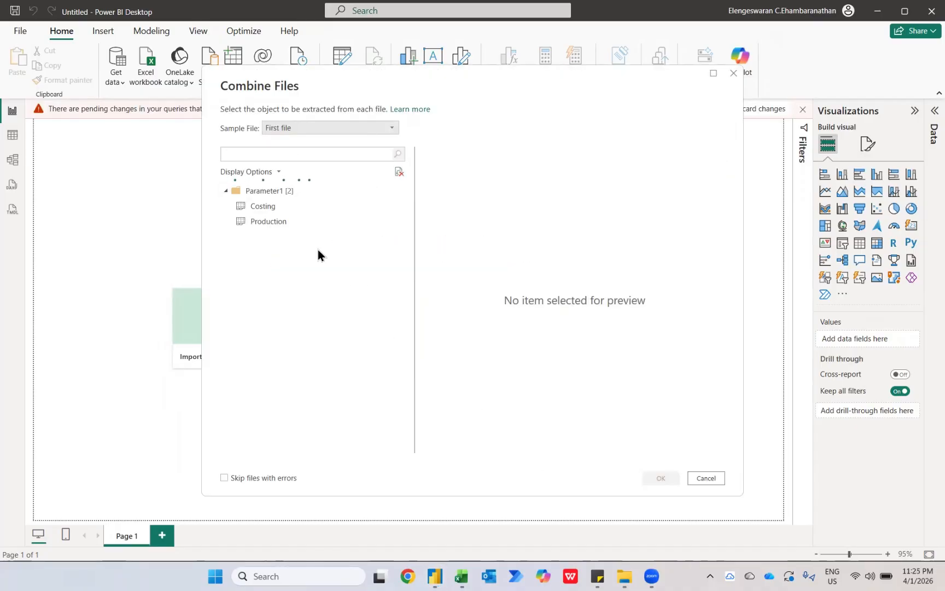
pyautogui.click(266, 220)
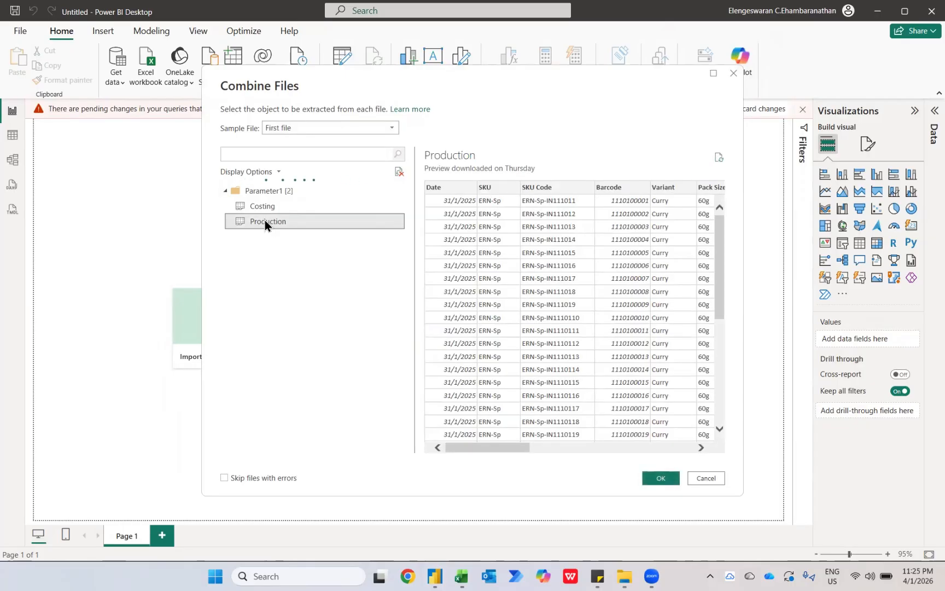
pyautogui.click(660, 477)
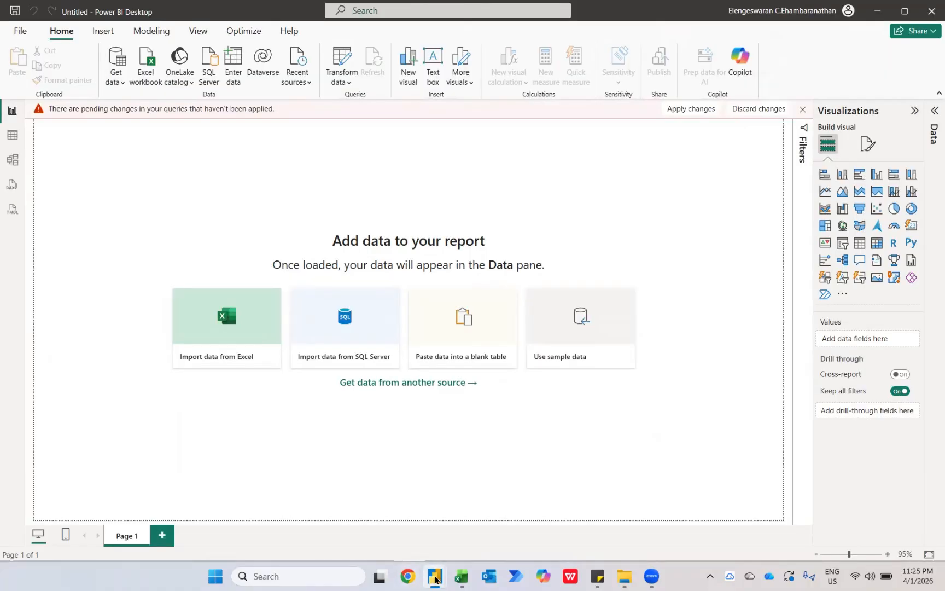
# In the Power Query Editor, remove the empty columns Column13 and Column14 from the Production query.
pyautogui.moveTo(436, 576)
pyautogui.click(471, 530)
pyautogui.hscroll(10, 444, 305)
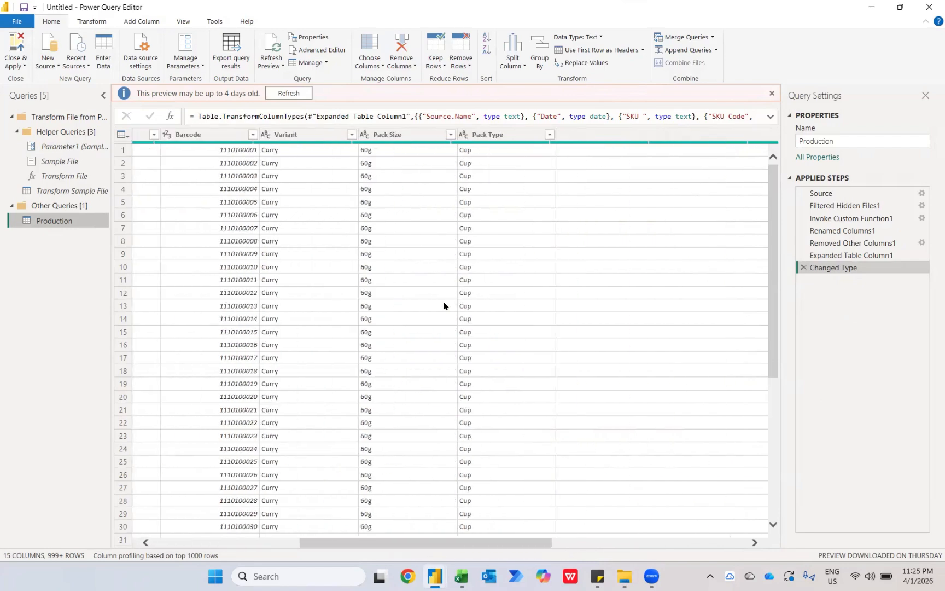
pyautogui.hscroll(5, 443, 305)
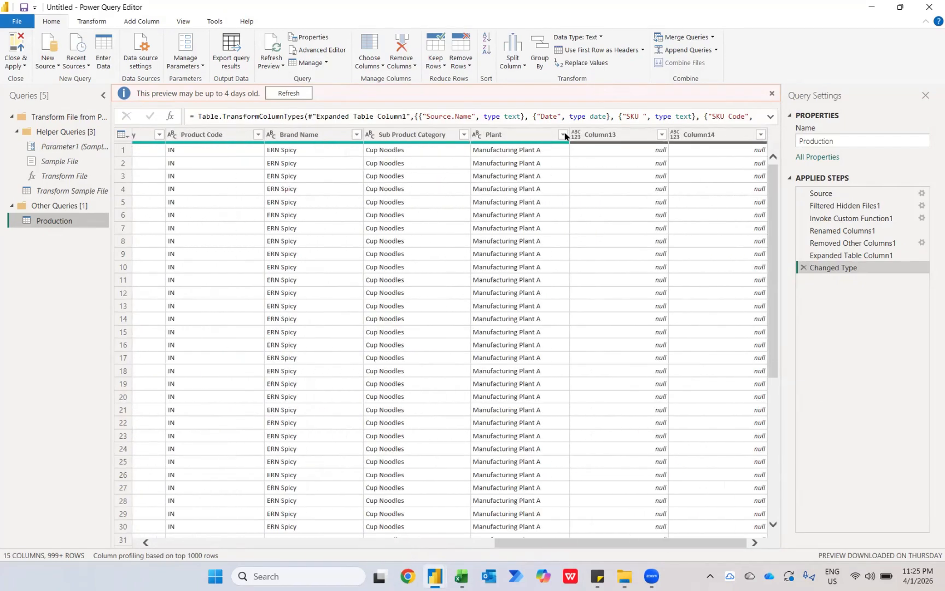
pyautogui.click(609, 135)
pyautogui.hotkey('shift', 'Right')
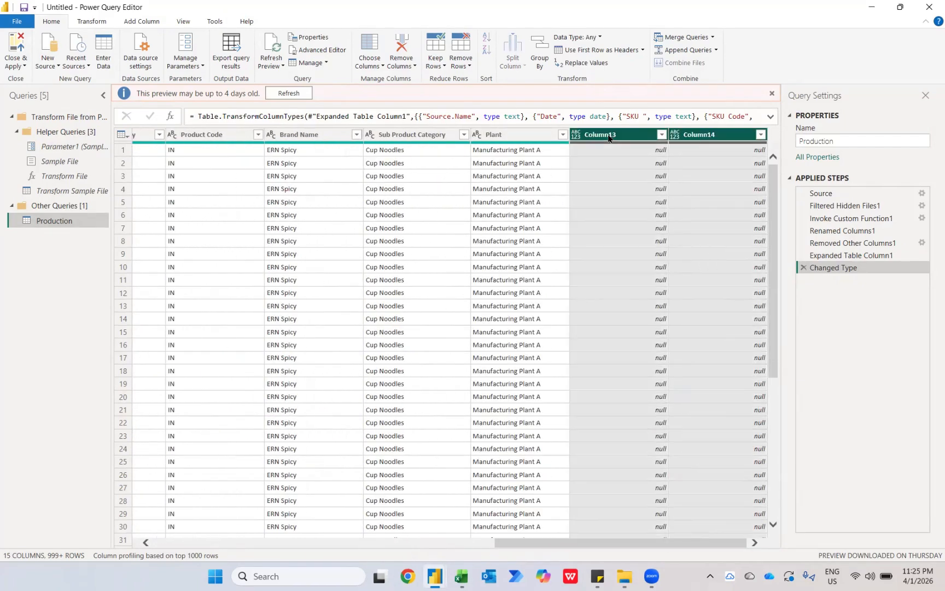
pyautogui.press('Delete')
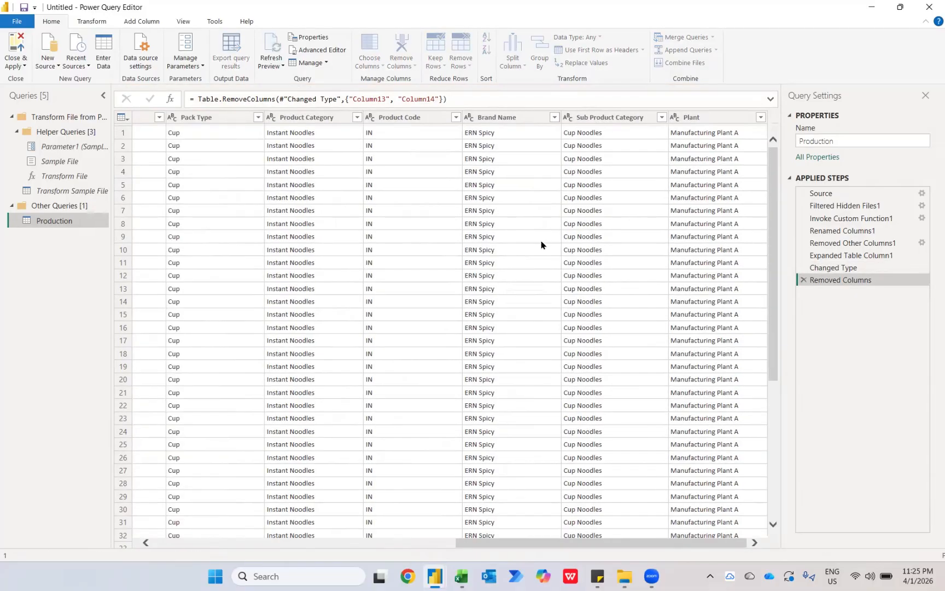
# Review the remaining columns of the Production query, then close the editor and apply the changes to load the data.
pyautogui.hscroll(-7, 541, 242)
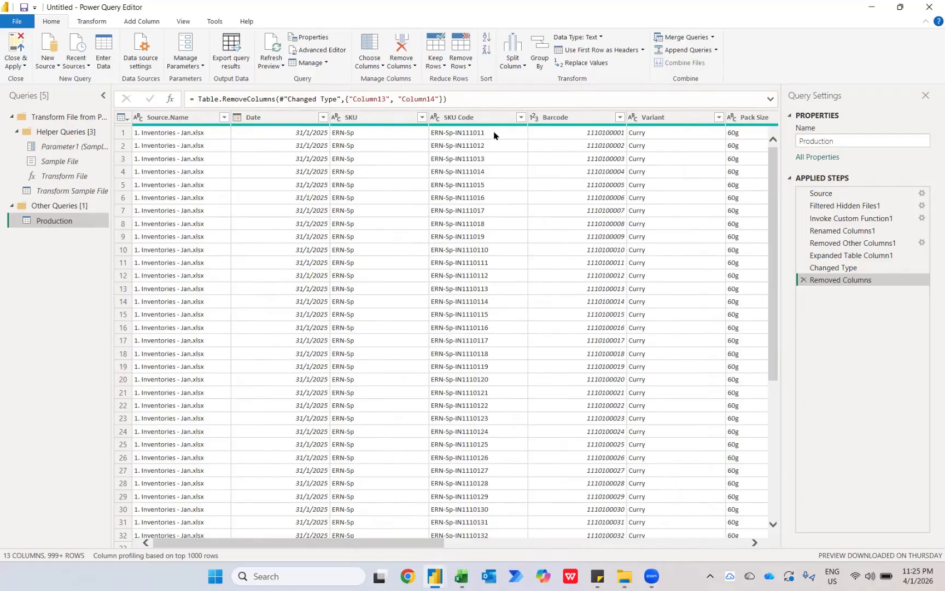
pyautogui.hscroll(7, 600, 172)
pyautogui.hscroll(2, 599, 173)
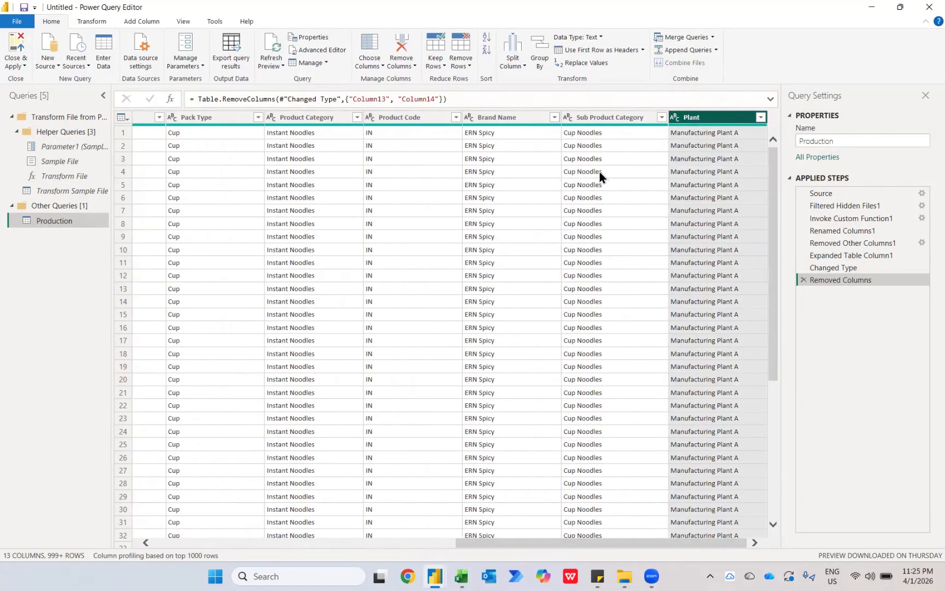
pyautogui.click(16, 44)
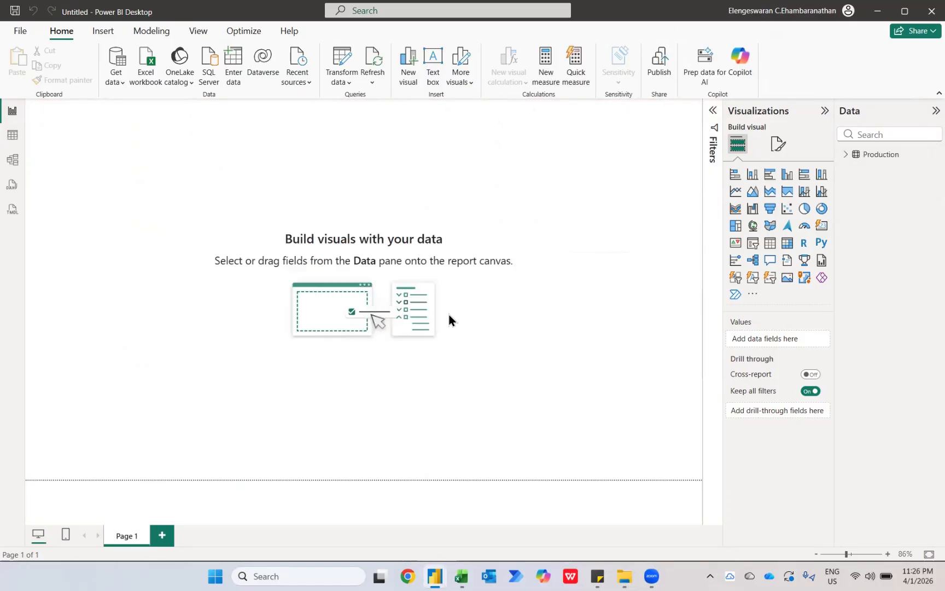
# Create a table visual showing Month from the Date hierarchy of the Production table.
pyautogui.click(843, 154)
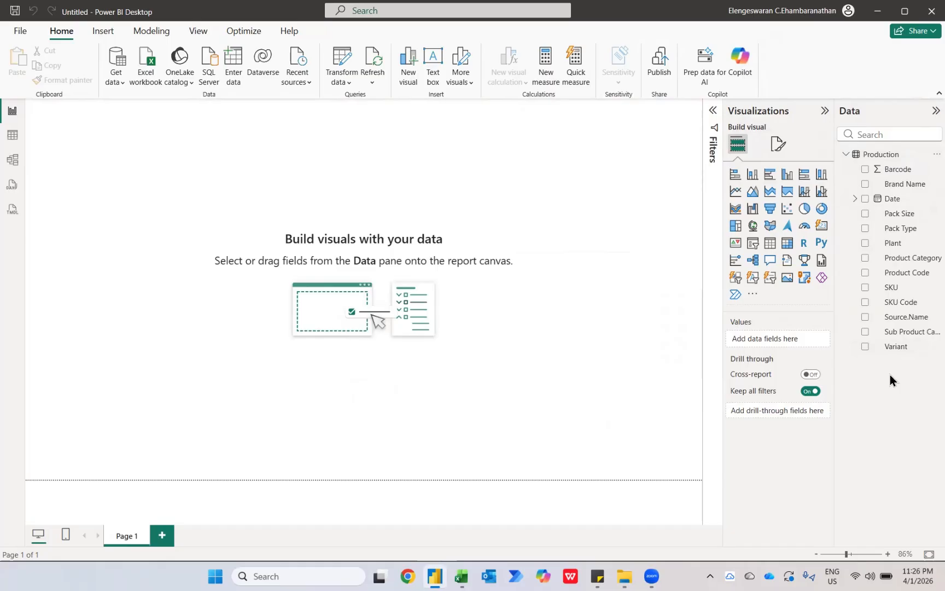
pyautogui.click(855, 199)
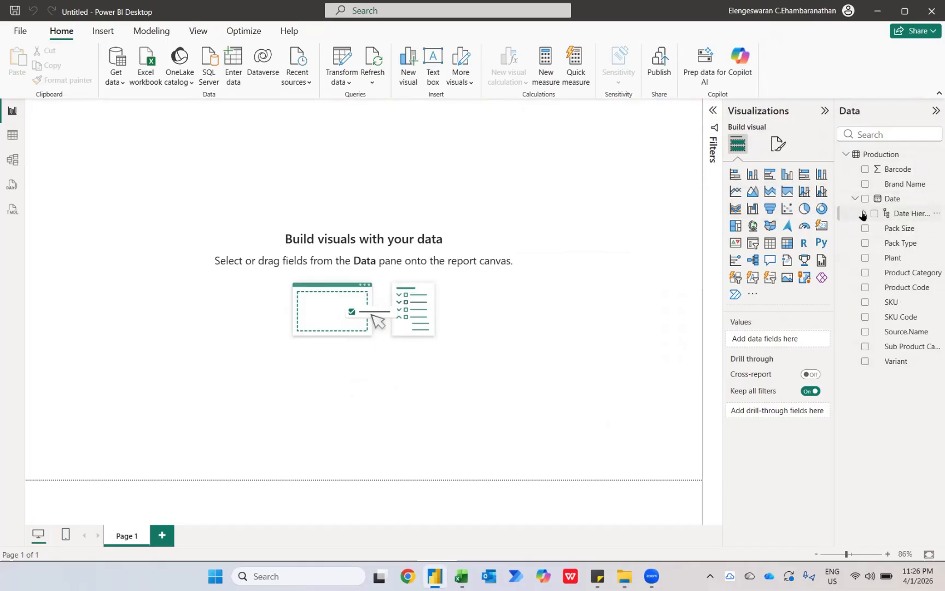
pyautogui.click(863, 214)
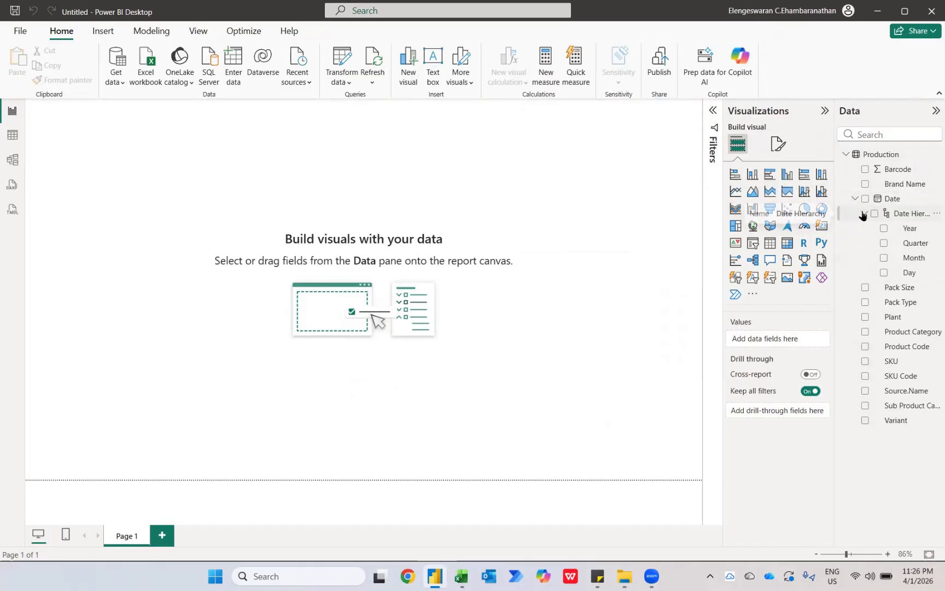
pyautogui.click(885, 260)
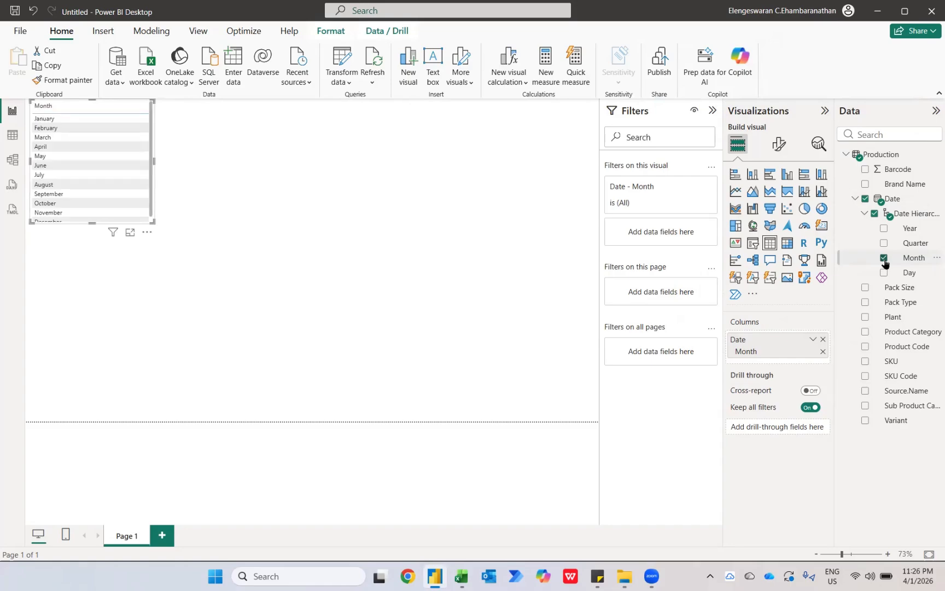
# Add the SKU field to the month table summarized by Count, and remove it from the visual again.
pyautogui.moveTo(890, 363); pyautogui.dragTo(784, 361)
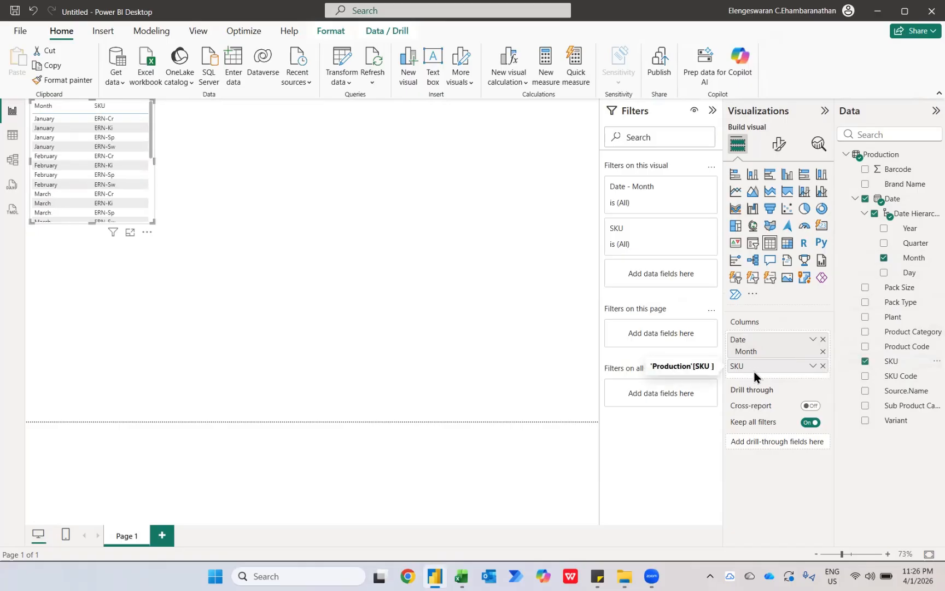
pyautogui.click(812, 366)
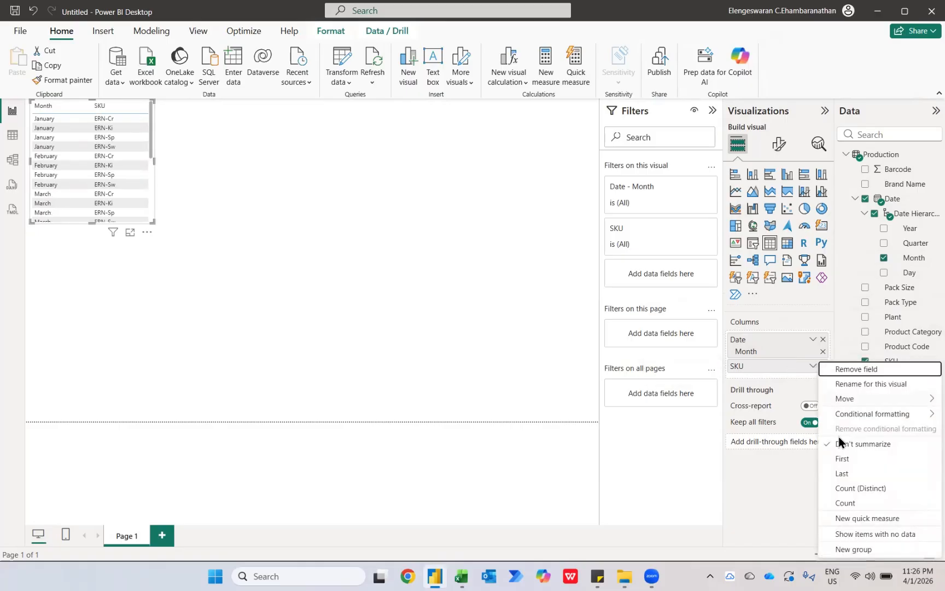
pyautogui.click(845, 503)
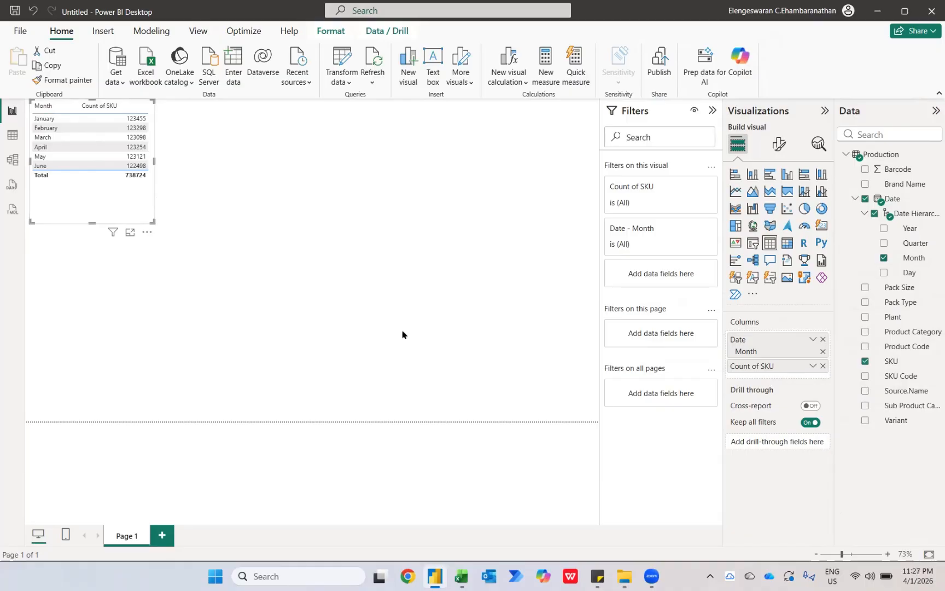
pyautogui.click(822, 366)
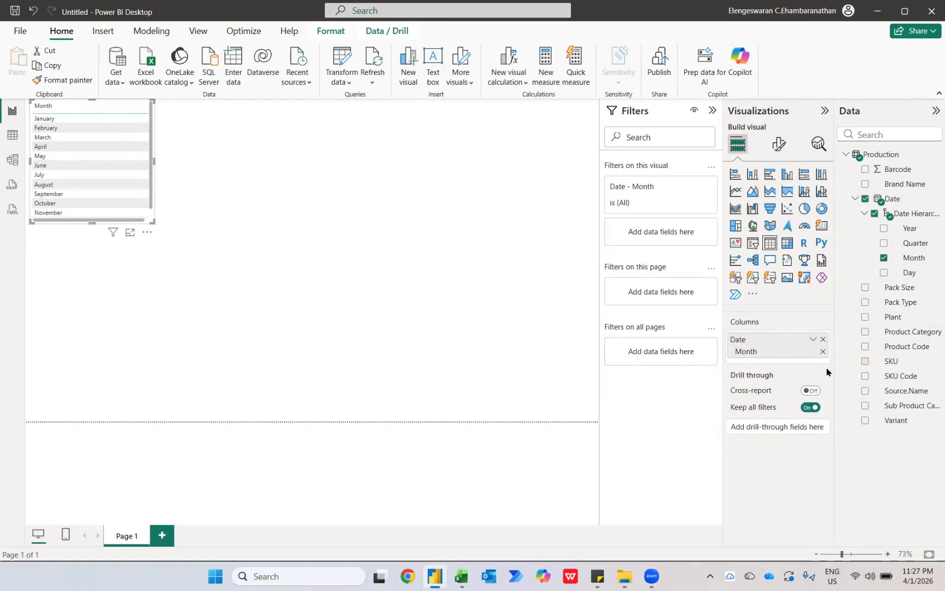
# Create a measure named Quantity Produced that counts the SKU column with COUNTA(Production[SKU ]).
pyautogui.click(545, 72)
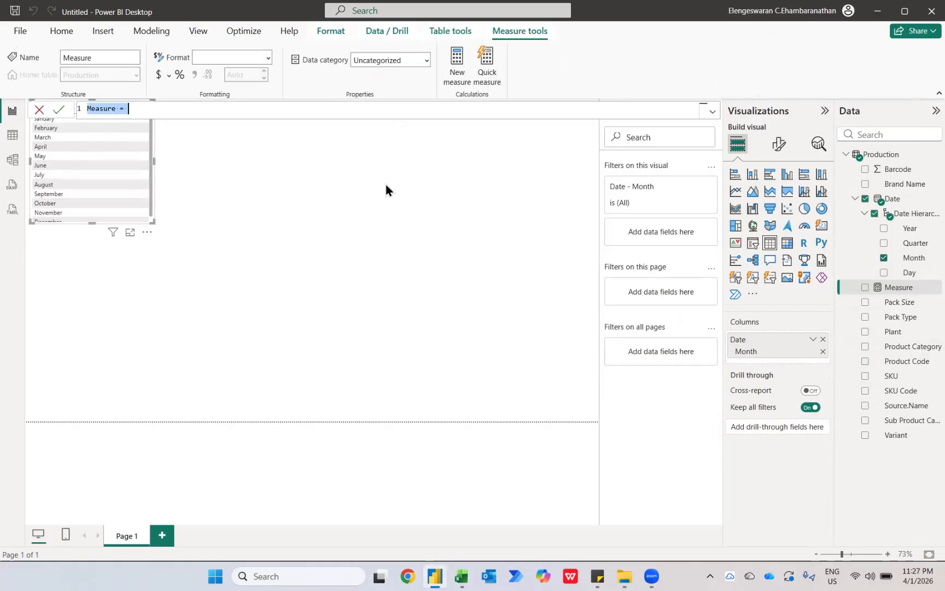
pyautogui.write('Co')
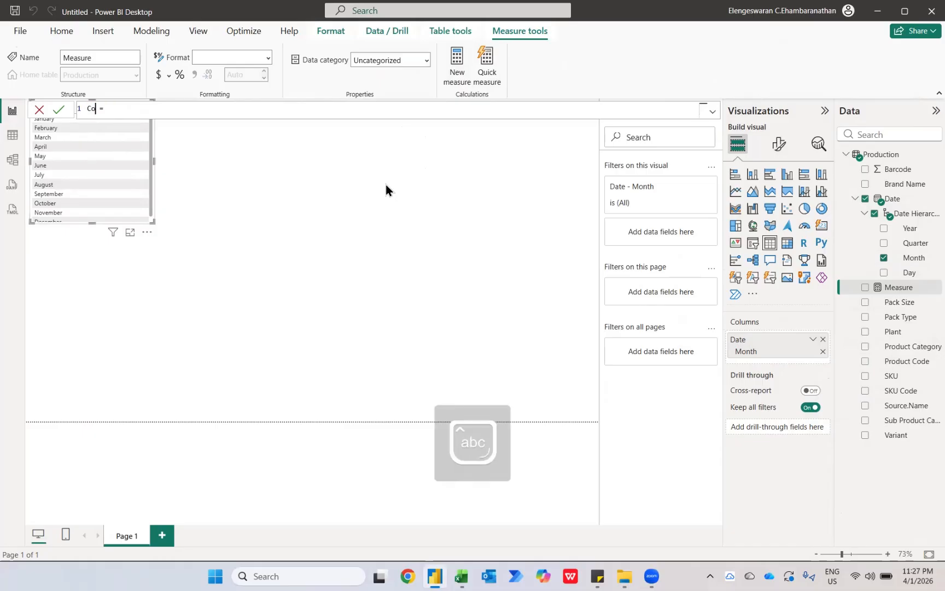
pyautogui.write('unt th')
pyautogui.hotkey('shift', 'Home')
pyautogui.write('Quantity Produced =counta')
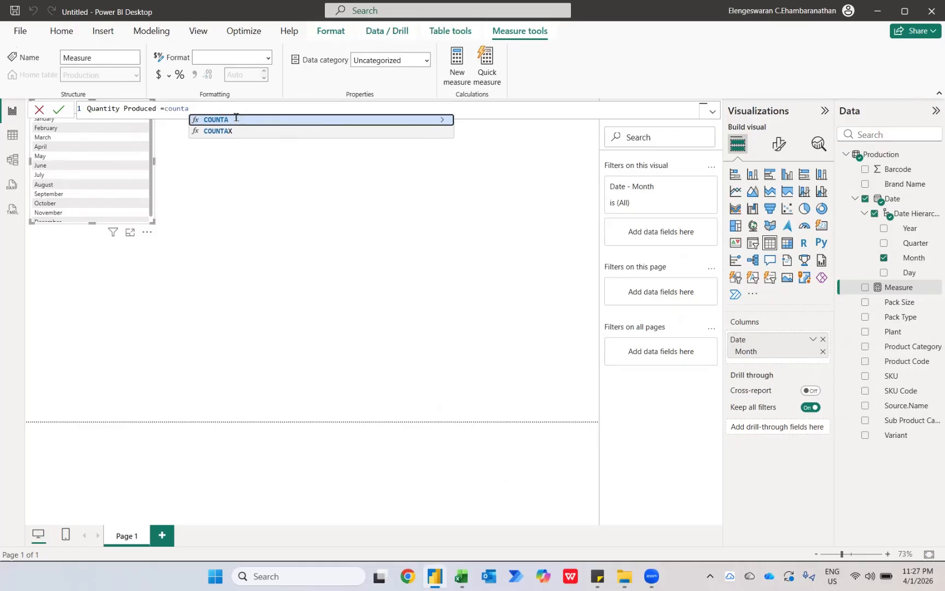
pyautogui.click(235, 120)
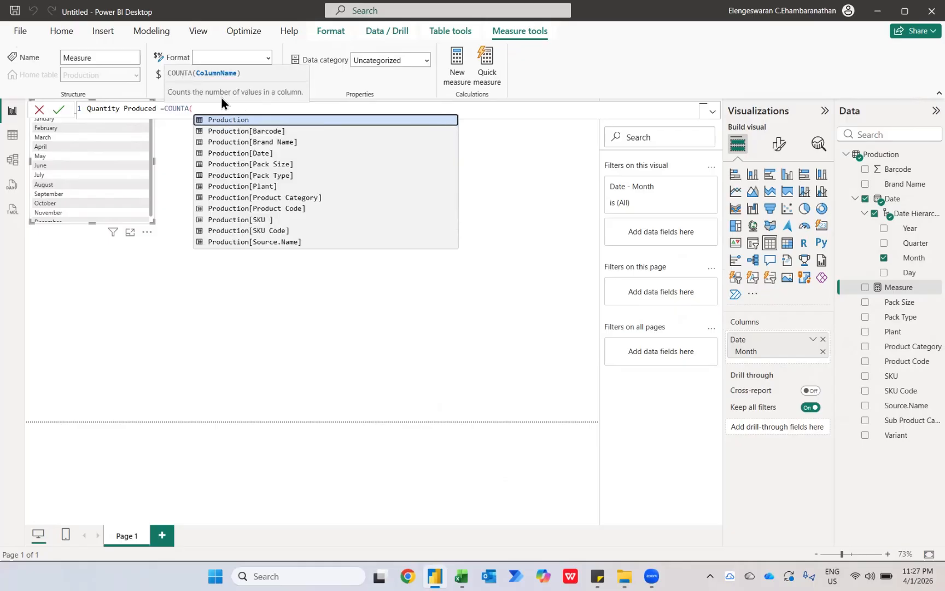
pyautogui.click(252, 219)
pyautogui.write(')')
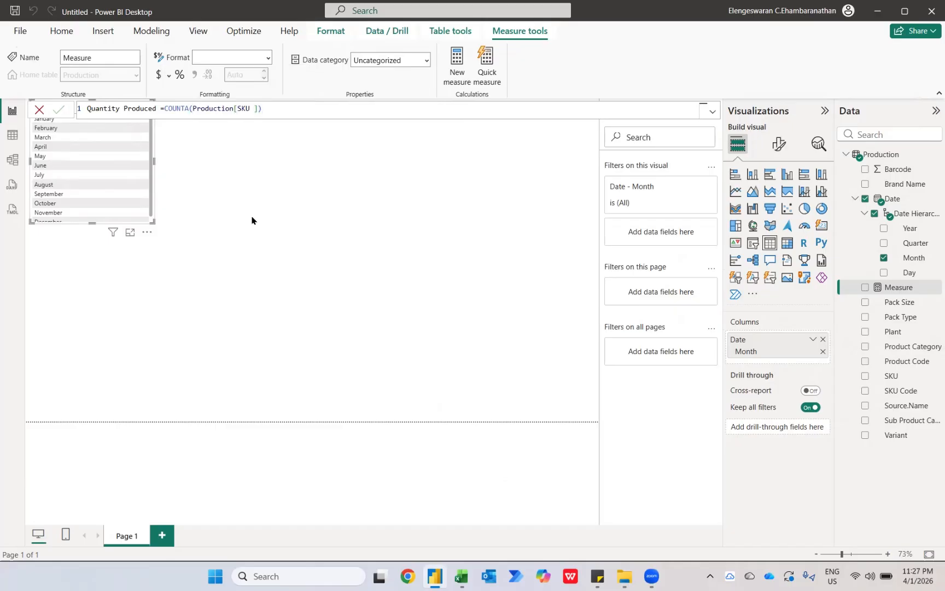
pyautogui.press('Return')
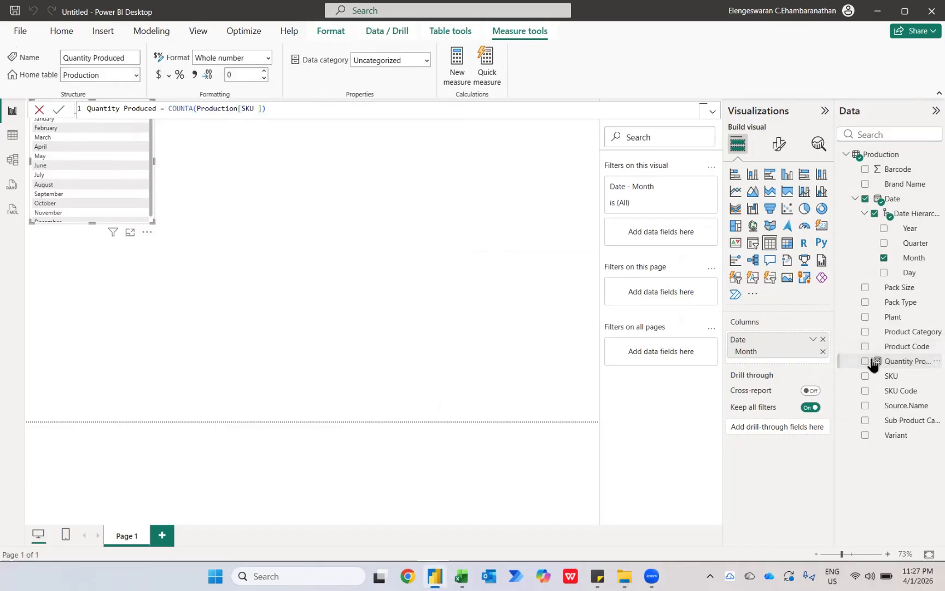
# Add the Quantity Produced measure to the month table and format it with a thousands separator.
pyautogui.click(864, 362)
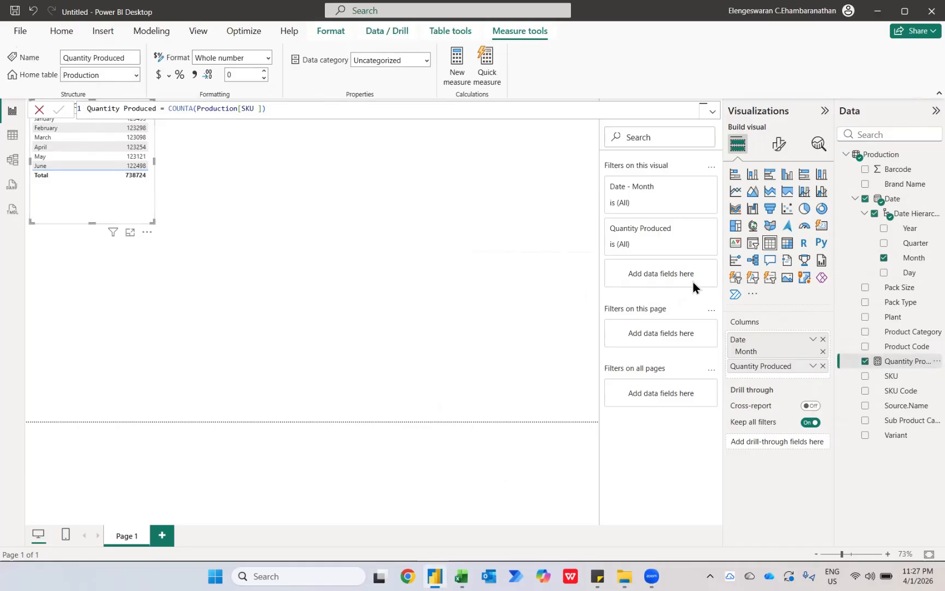
pyautogui.click(195, 79)
pyautogui.click(174, 197)
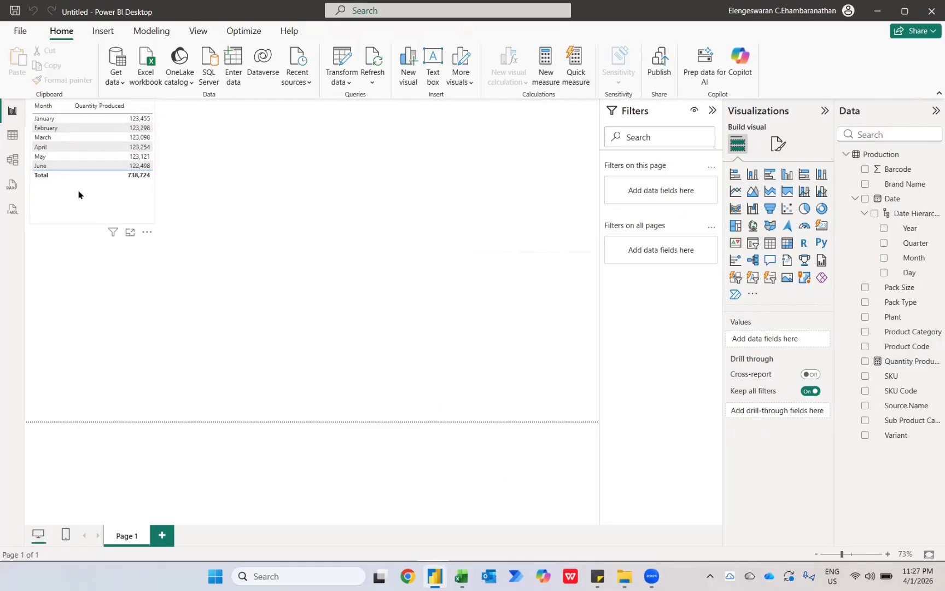
# Convert the table to a matrix with Variant as rows and Month as columns, and enlarge it to fit all the months.
pyautogui.click(105, 215)
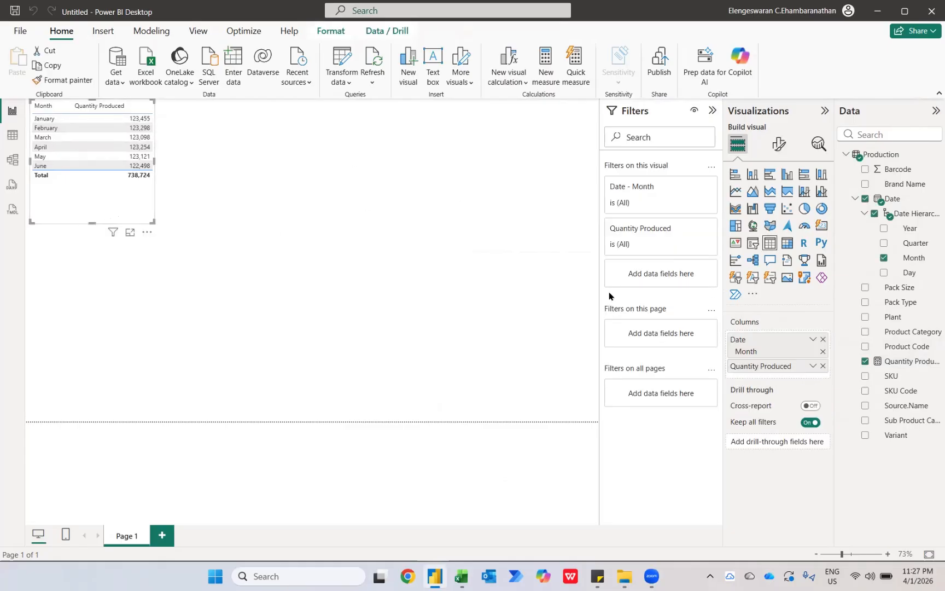
pyautogui.click(787, 247)
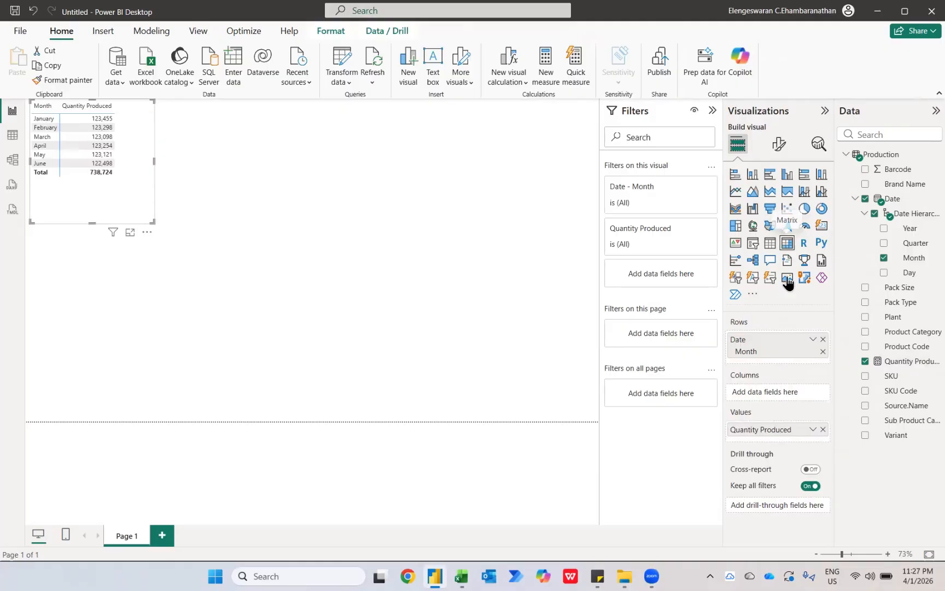
pyautogui.moveTo(755, 355); pyautogui.dragTo(755, 393)
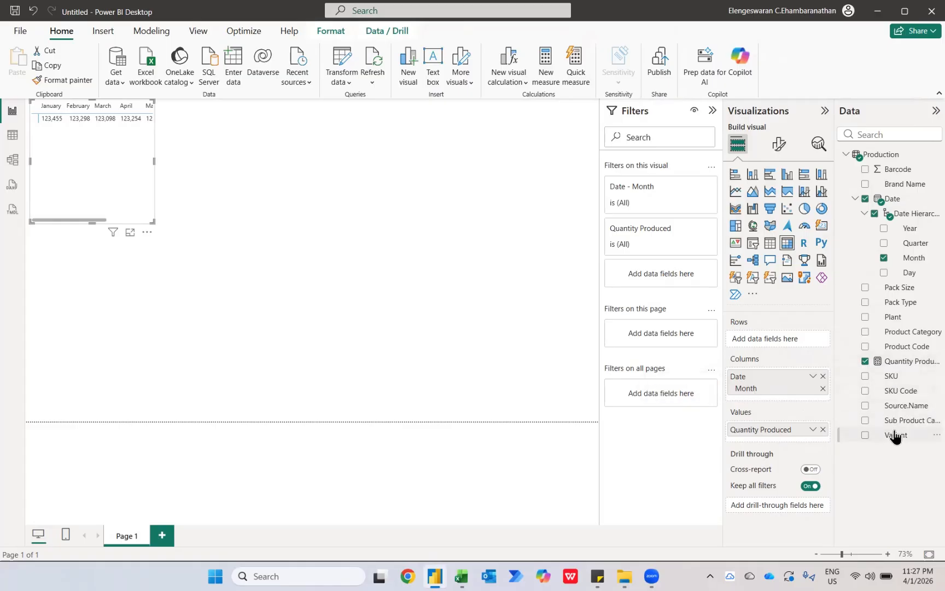
pyautogui.moveTo(894, 434); pyautogui.dragTo(774, 335)
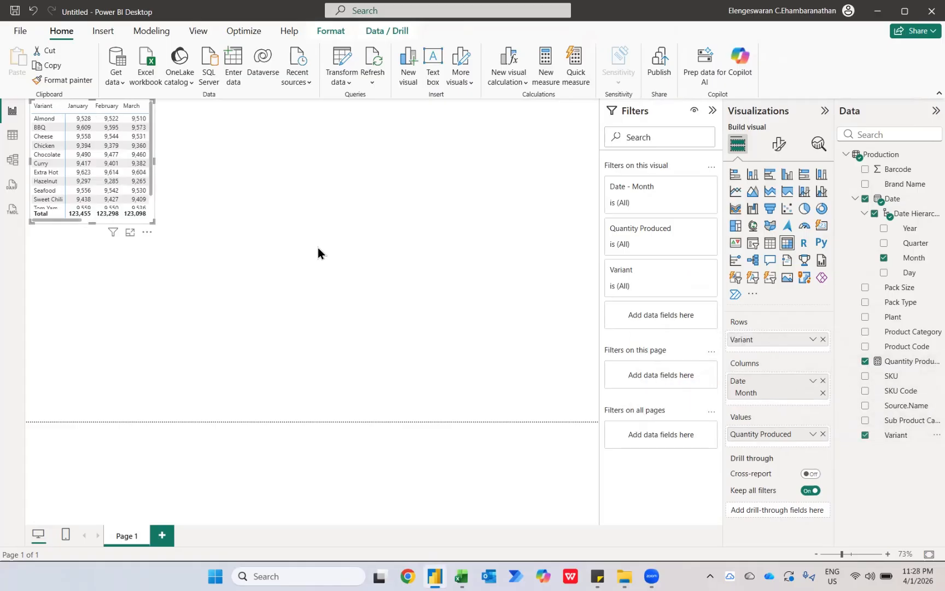
pyautogui.moveTo(151, 220); pyautogui.dragTo(346, 386)
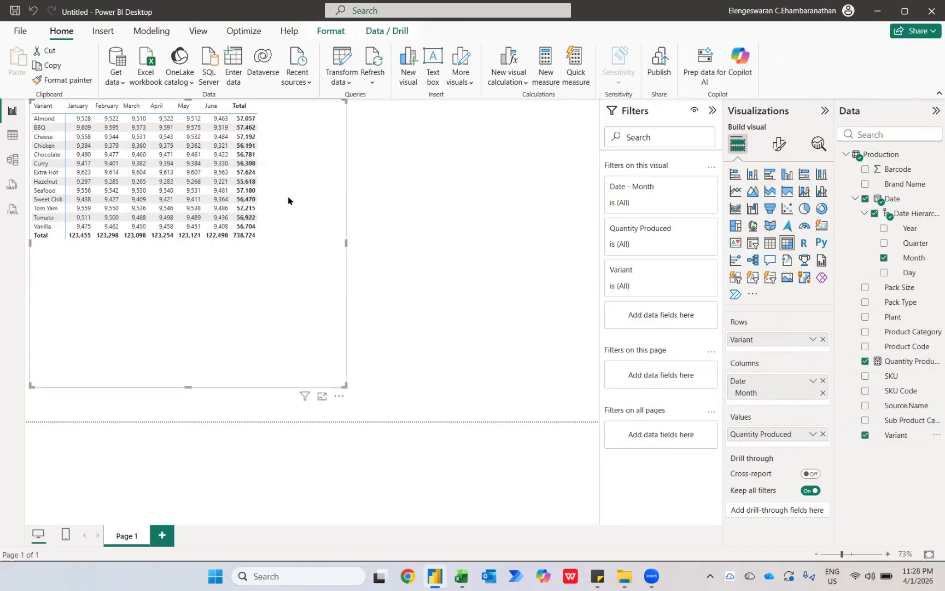
# Set the font size of the matrix values to 13.
pyautogui.click(778, 153)
pyautogui.click(748, 304)
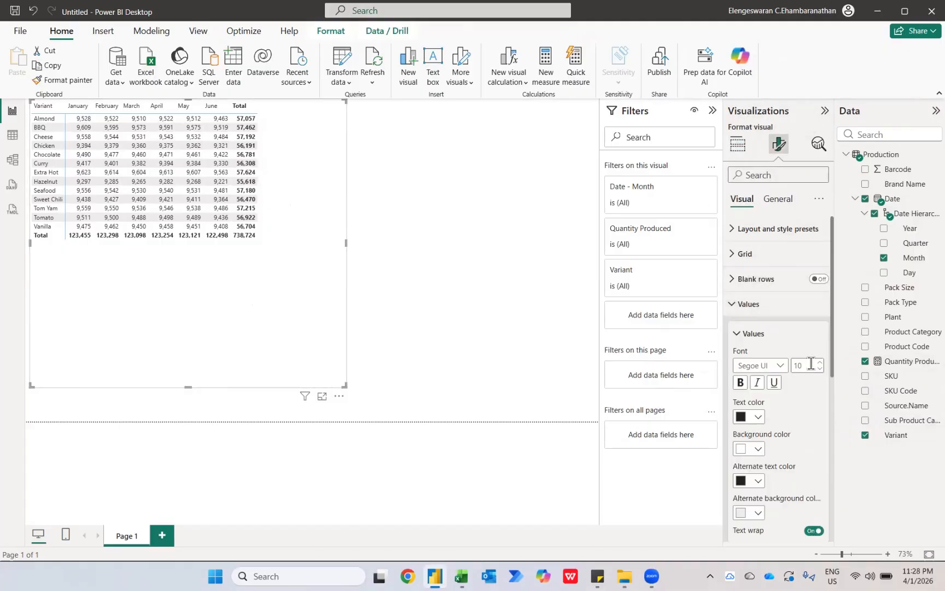
pyautogui.click(810, 364)
pyautogui.write('13')
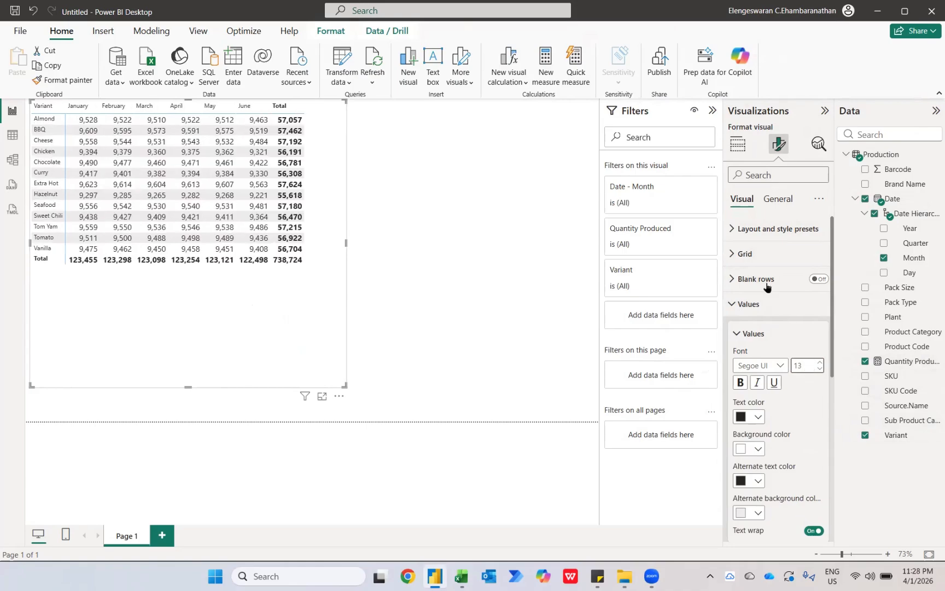
pyautogui.click(737, 303)
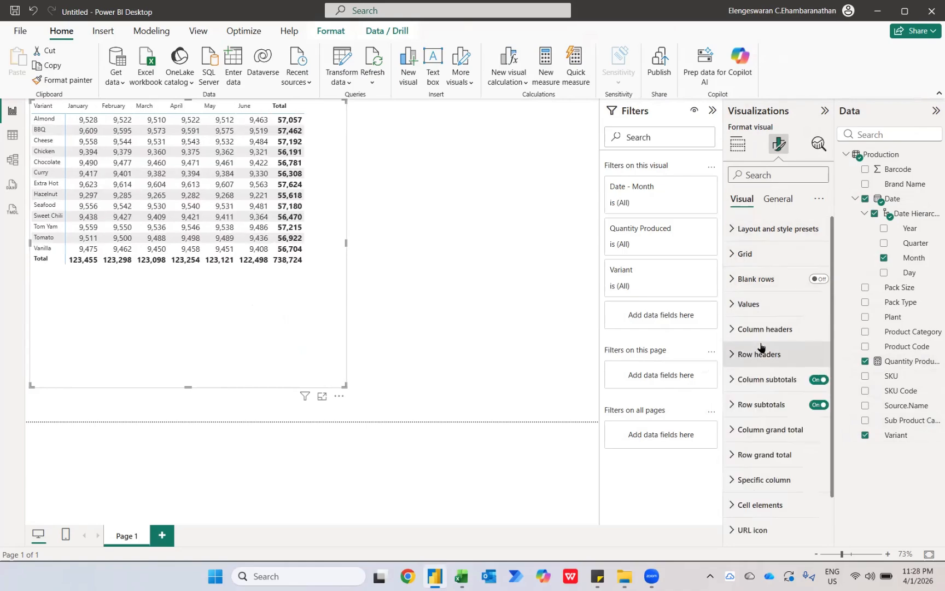
# Set the font size of the matrix's column headers and row headers to 13.
pyautogui.click(735, 329)
pyautogui.click(808, 391)
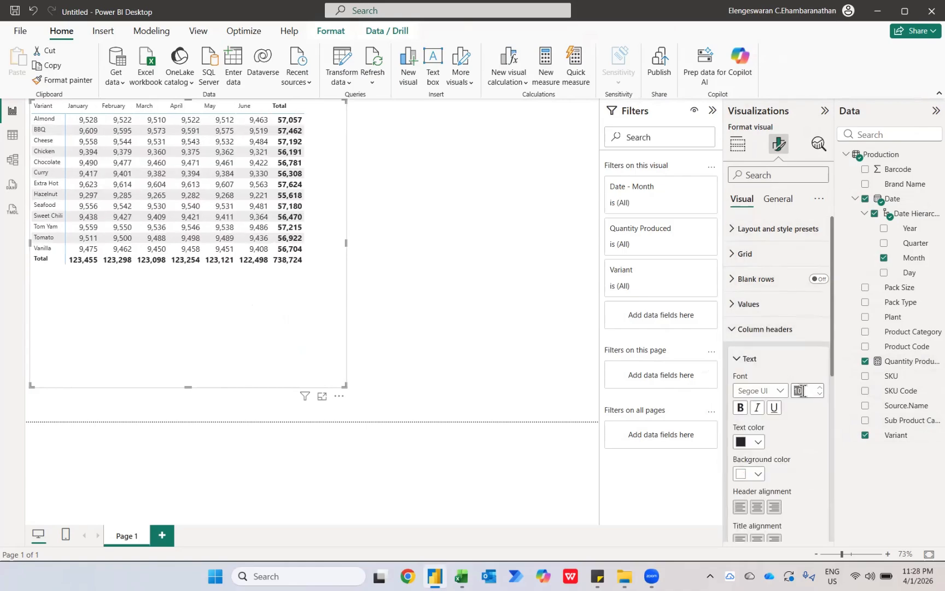
pyautogui.write('13')
pyautogui.click(742, 330)
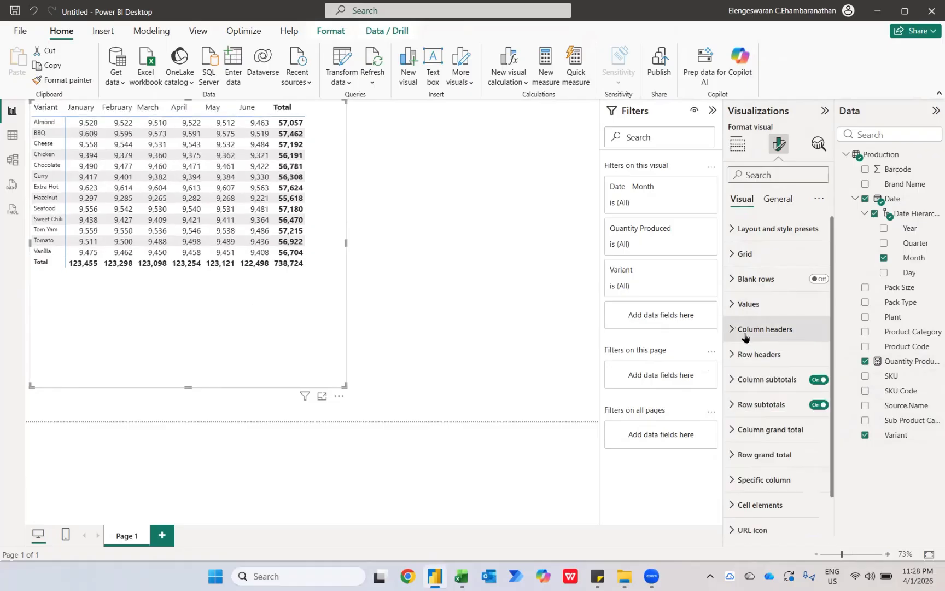
pyautogui.click(743, 354)
pyautogui.click(804, 415)
pyautogui.write('13')
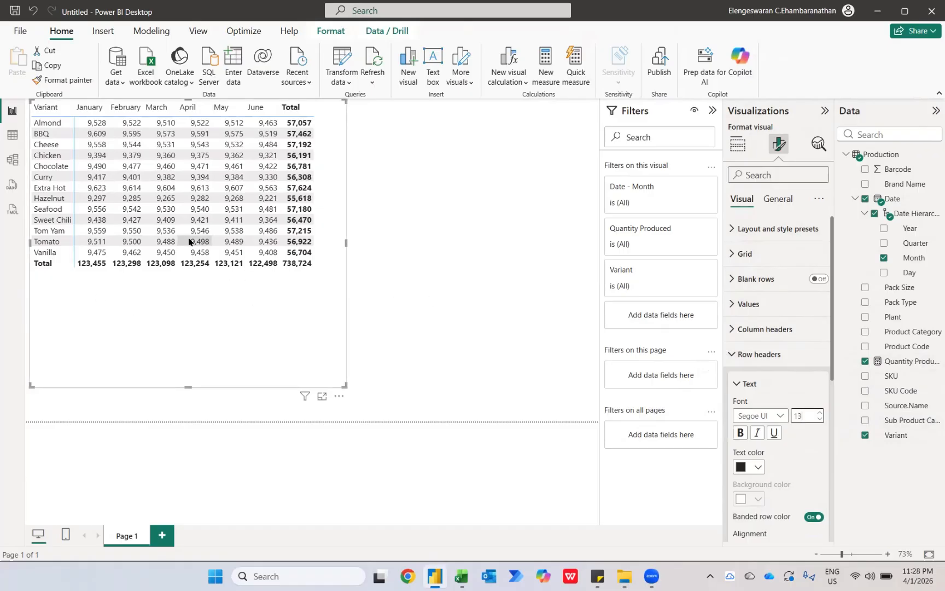
# Switch to File Explorer and move the July to December Inventories workbooks from the Case Study 3 - P&L Performance folder into its Production folder.
pyautogui.hotkey('alt', 'Tab')
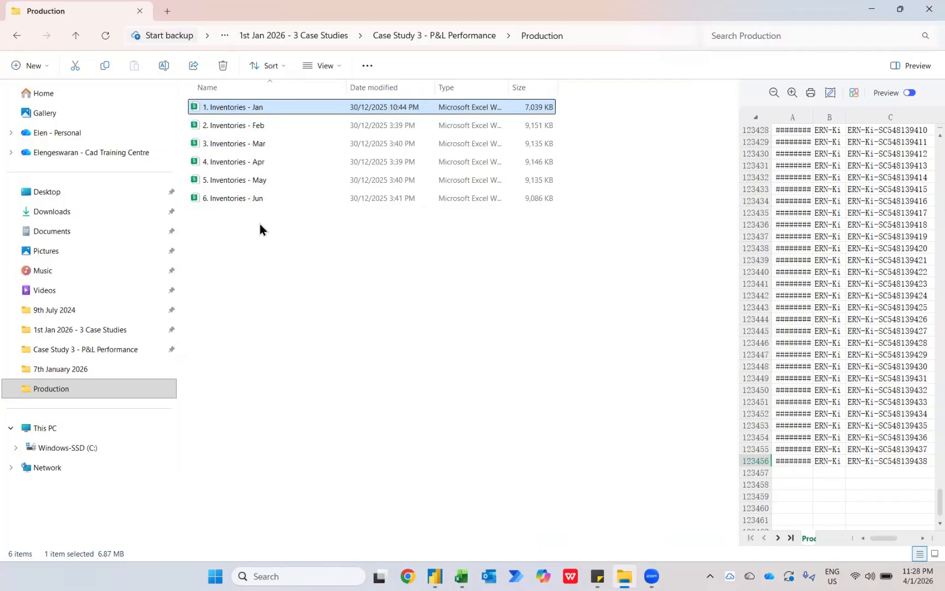
pyautogui.hotkey('alt', 'Up')
pyautogui.click(250, 143)
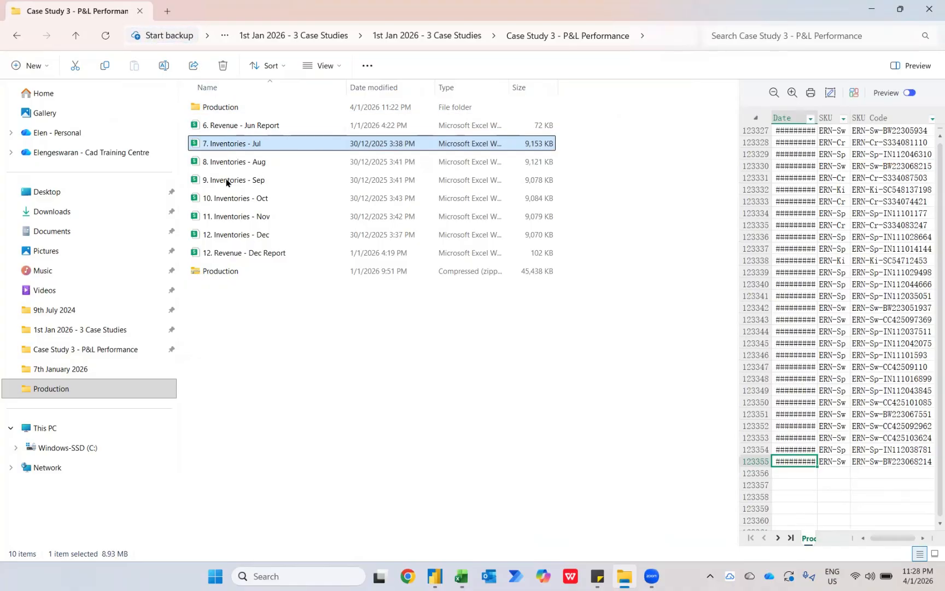
pyautogui.moveTo(586, 241); pyautogui.dragTo(480, 143)
pyautogui.moveTo(253, 143); pyautogui.dragTo(261, 111)
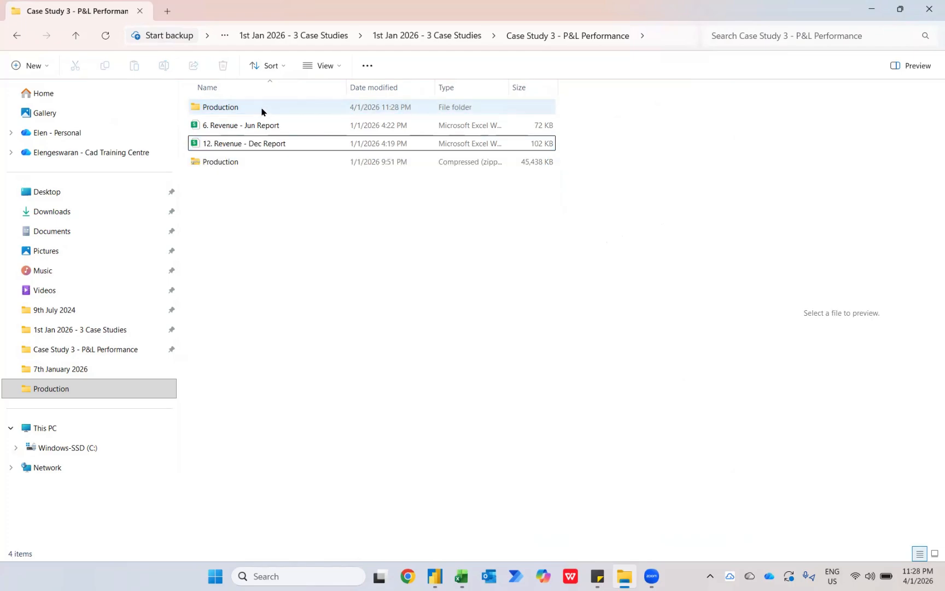
# Return to Power BI, refresh the data, and widen the matrix to fit January through December and the Total column.
pyautogui.hotkey('alt', 'Tab')
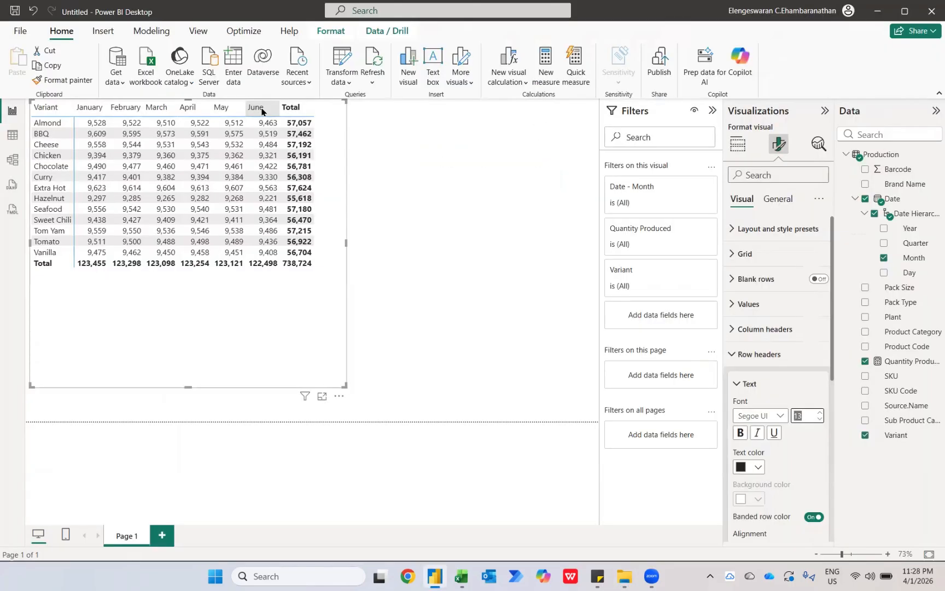
pyautogui.click(374, 63)
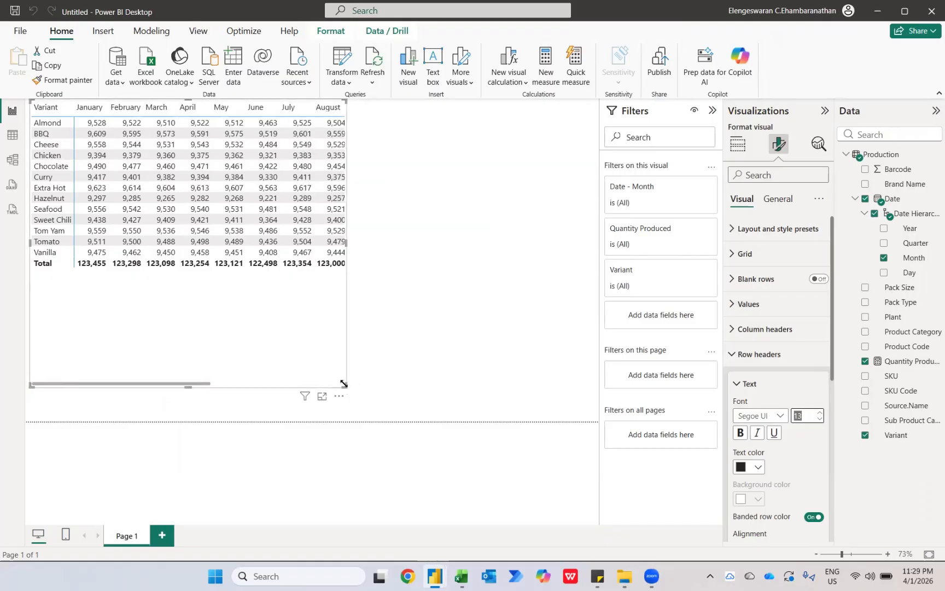
pyautogui.moveTo(345, 385); pyautogui.dragTo(581, 315)
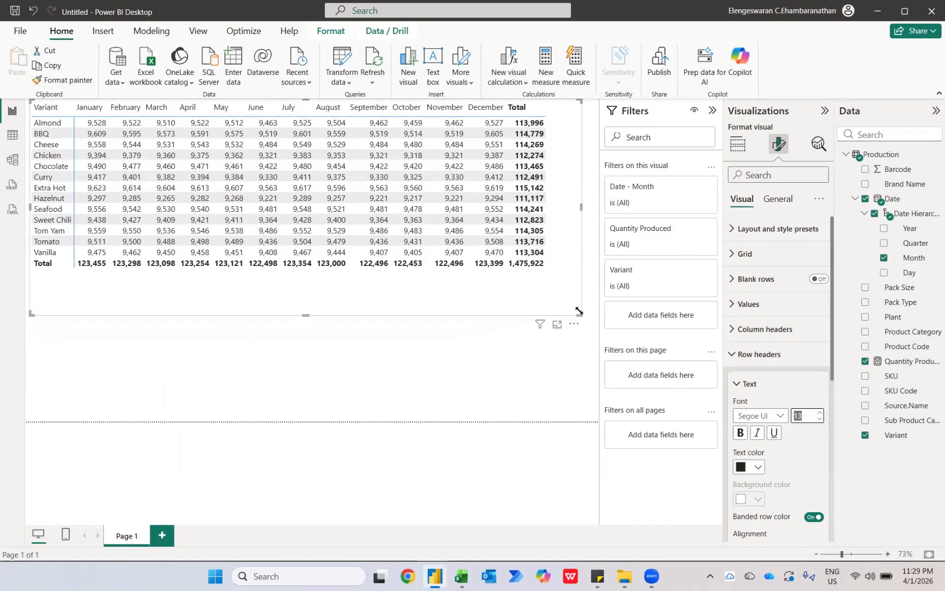